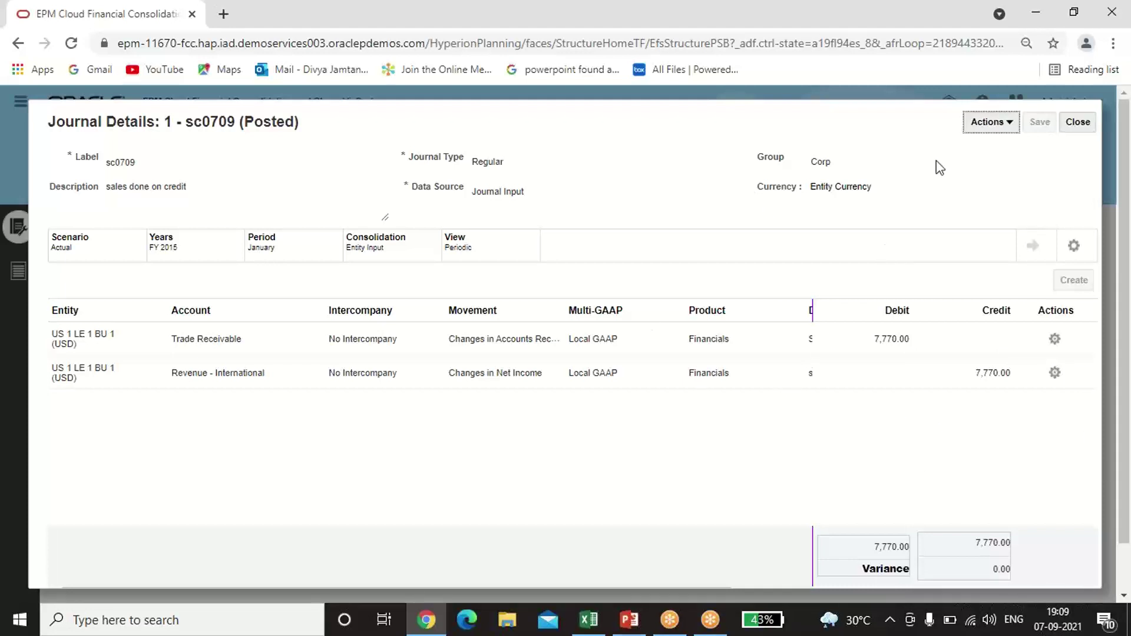
Scan the posted journal sc0709 for errors and dismiss the scan result.
{"action": "left_click", "coordinate": [1010, 124]}
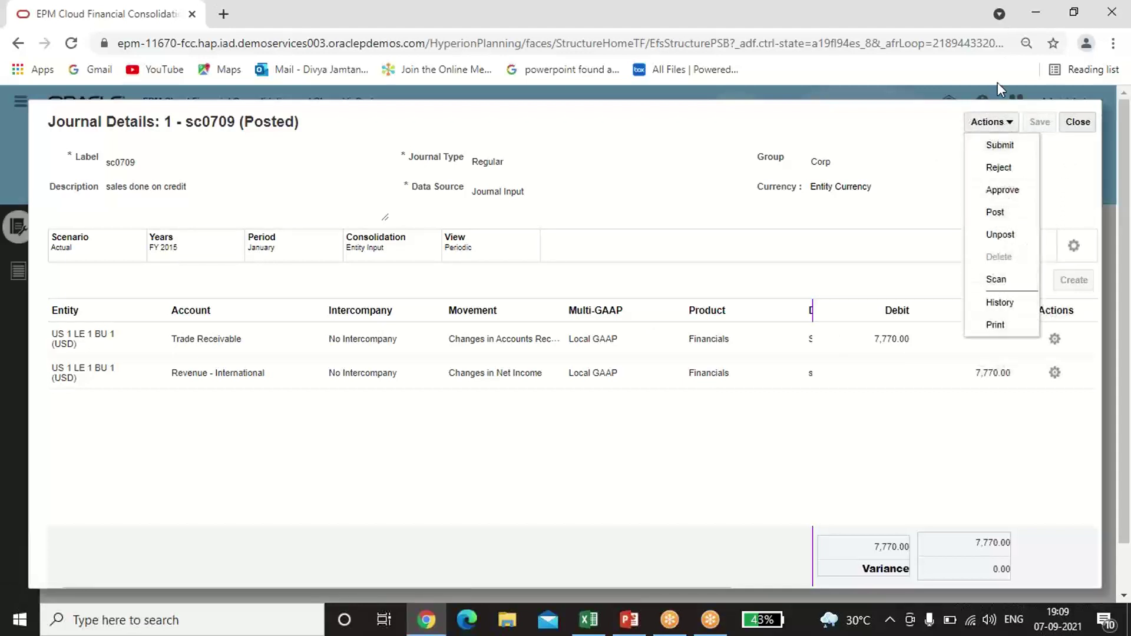
{"action": "left_click", "coordinate": [1003, 278]}
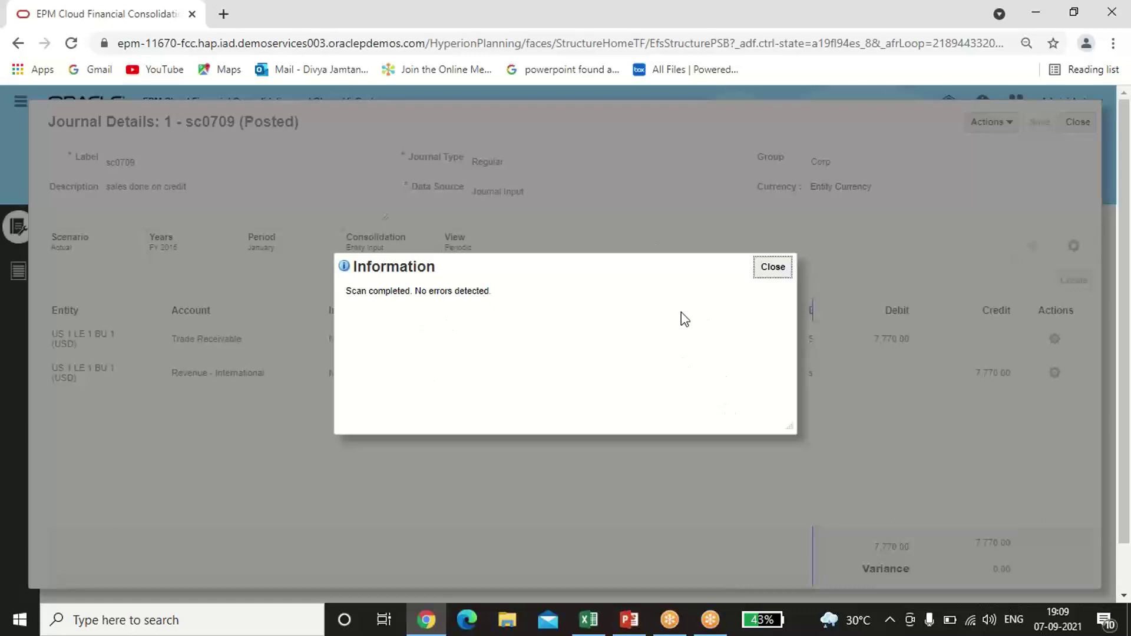
{"action": "left_click", "coordinate": [772, 266]}
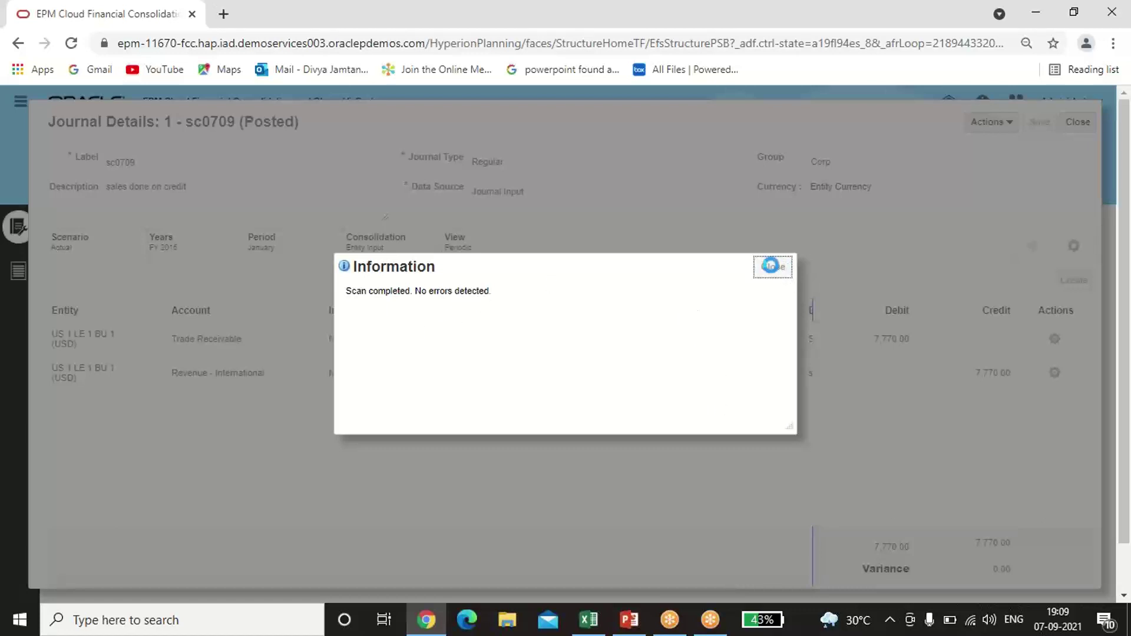
Try to submit journal sc0709 with the comment "submitted for approval".
{"action": "left_click", "coordinate": [1018, 126]}
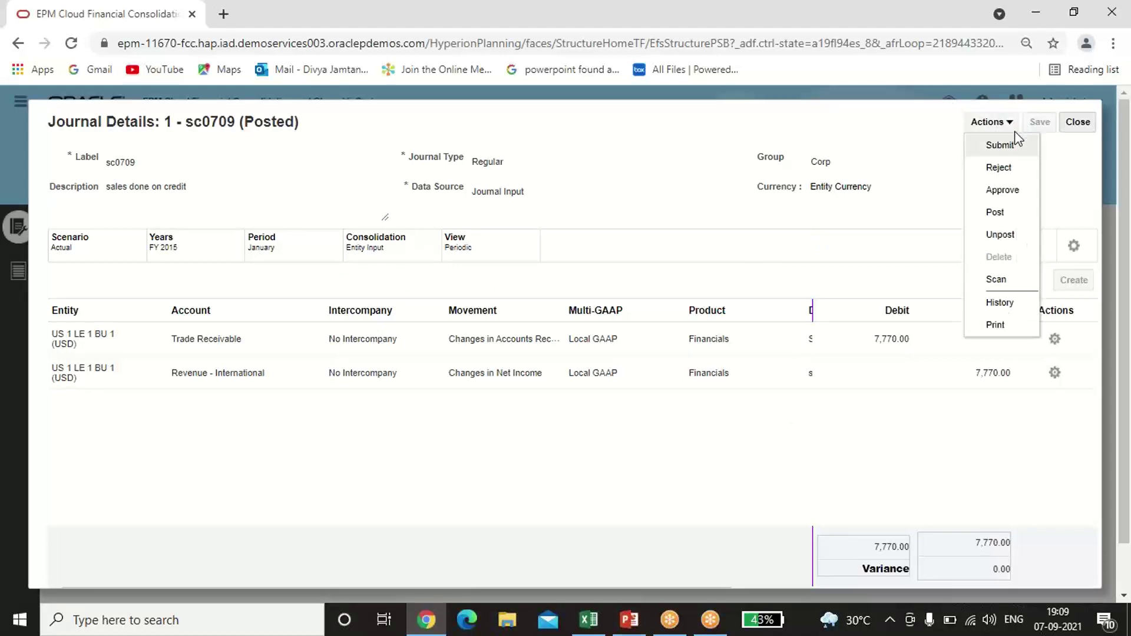
{"action": "left_click", "coordinate": [1013, 145]}
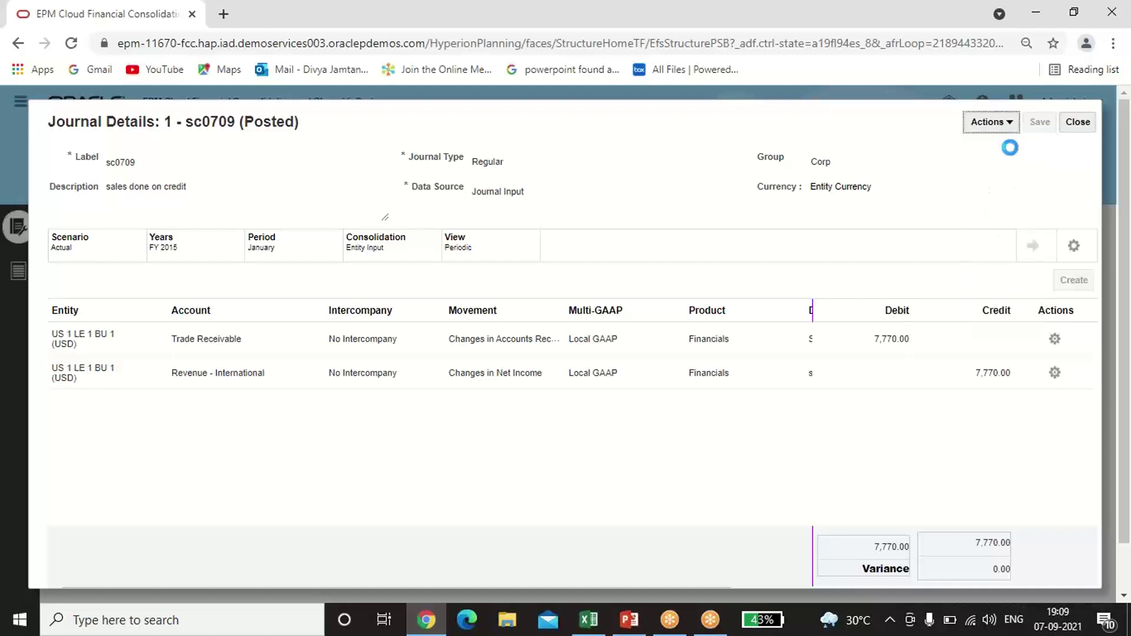
{"action": "left_click", "coordinate": [478, 258]}
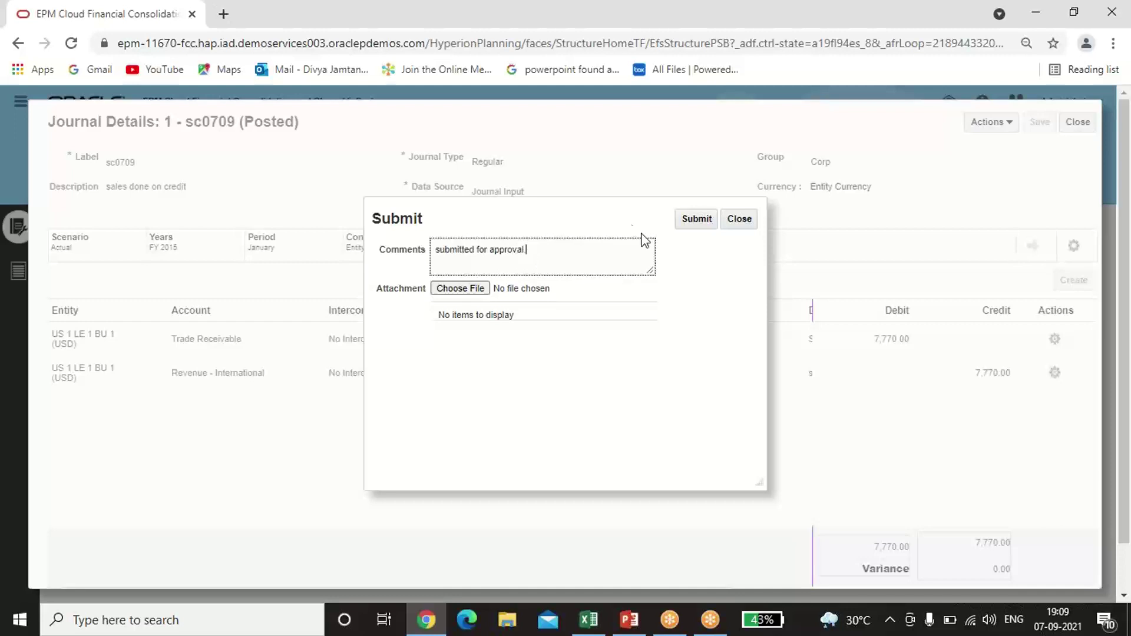
{"action": "left_click", "coordinate": [706, 217]}
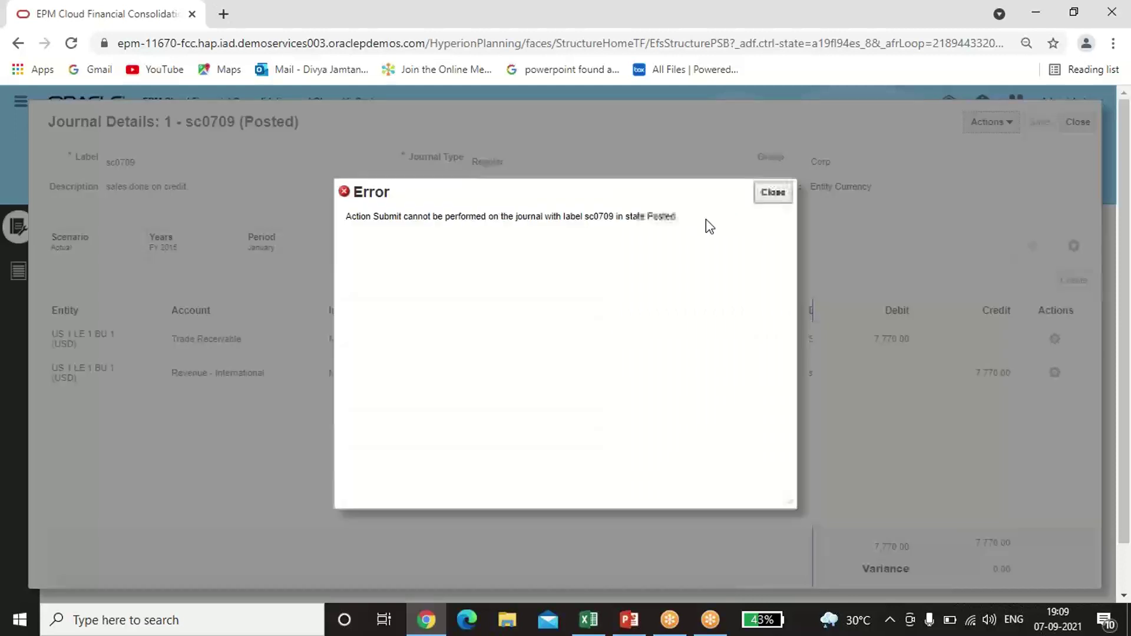
{"action": "left_click", "coordinate": [772, 201]}
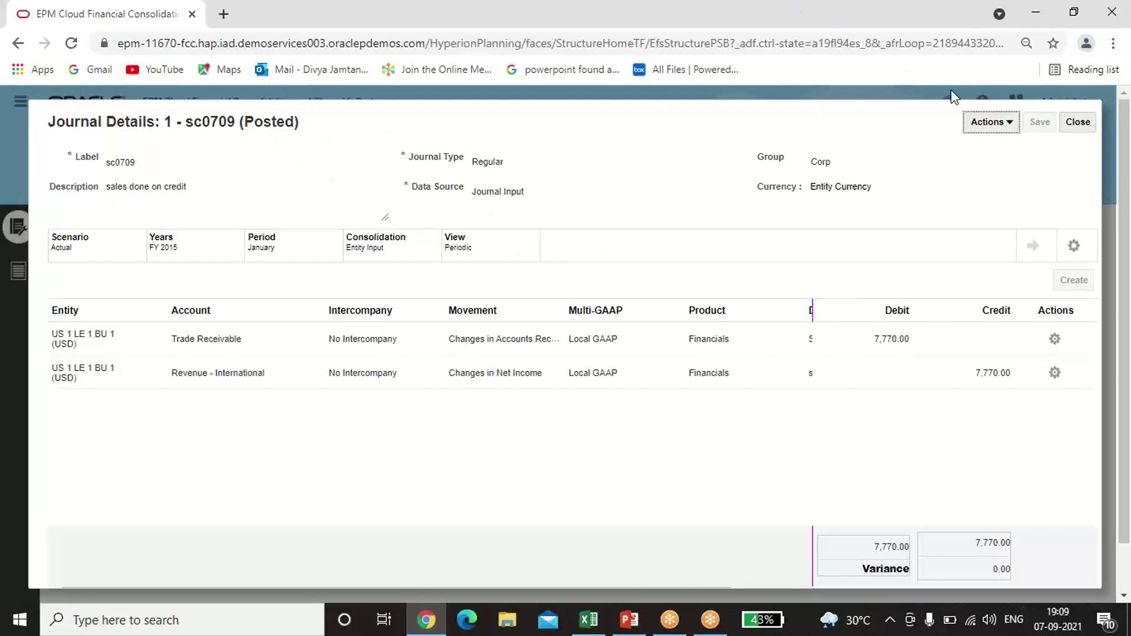
Examine the Approve and Post forms of journal sc0709, leaving each without carrying out the action.
{"action": "left_click", "coordinate": [1011, 122]}
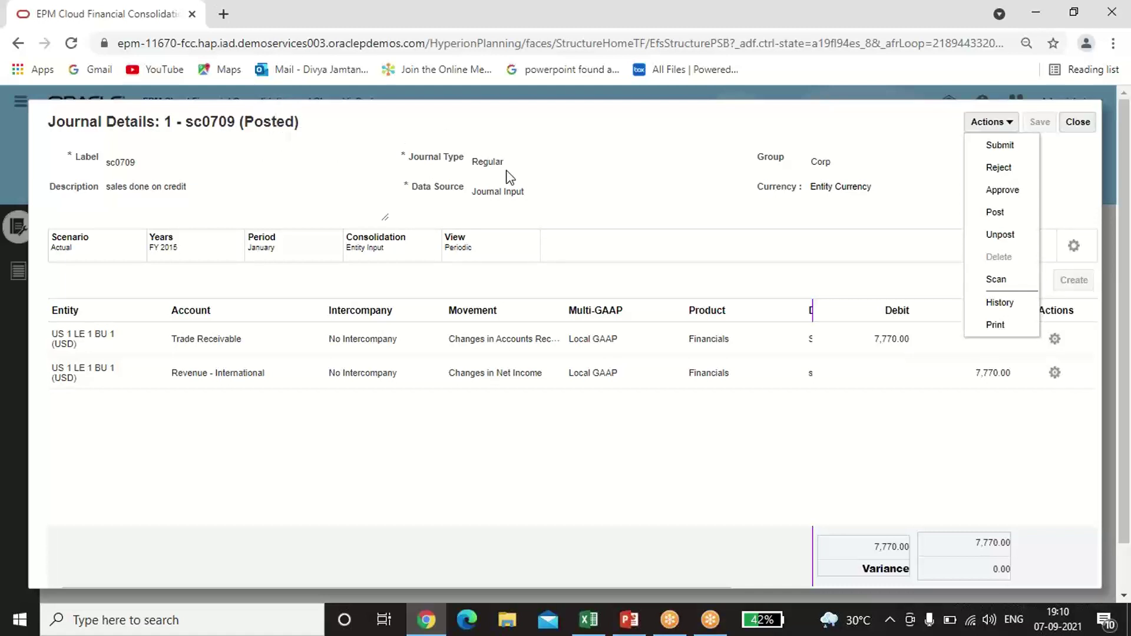
{"action": "left_click", "coordinate": [1013, 193]}
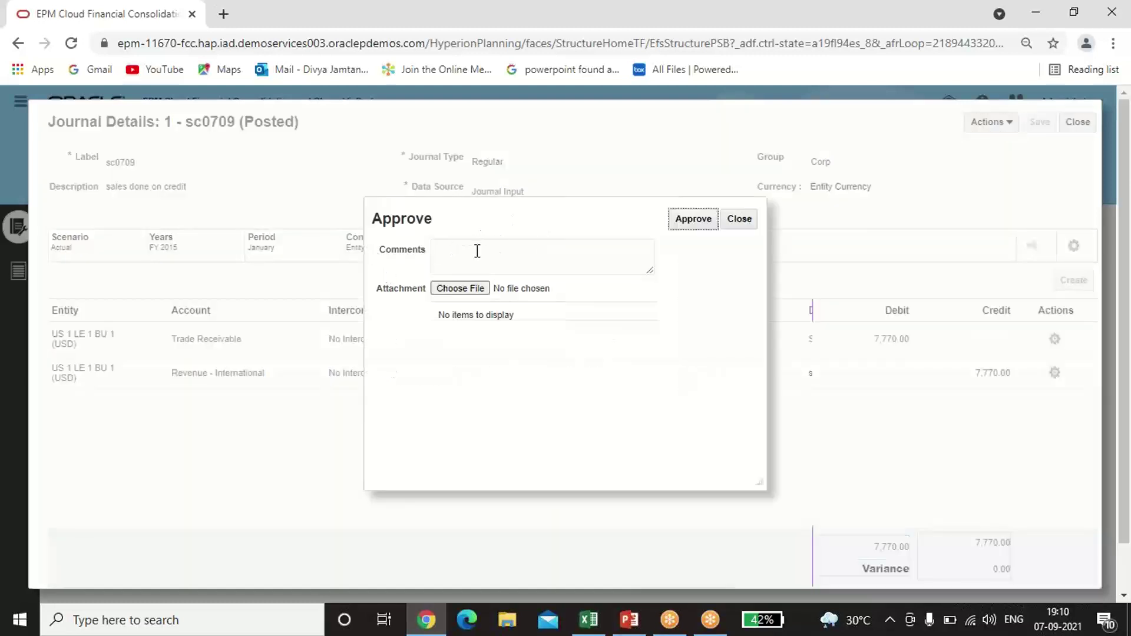
{"action": "left_click", "coordinate": [475, 249]}
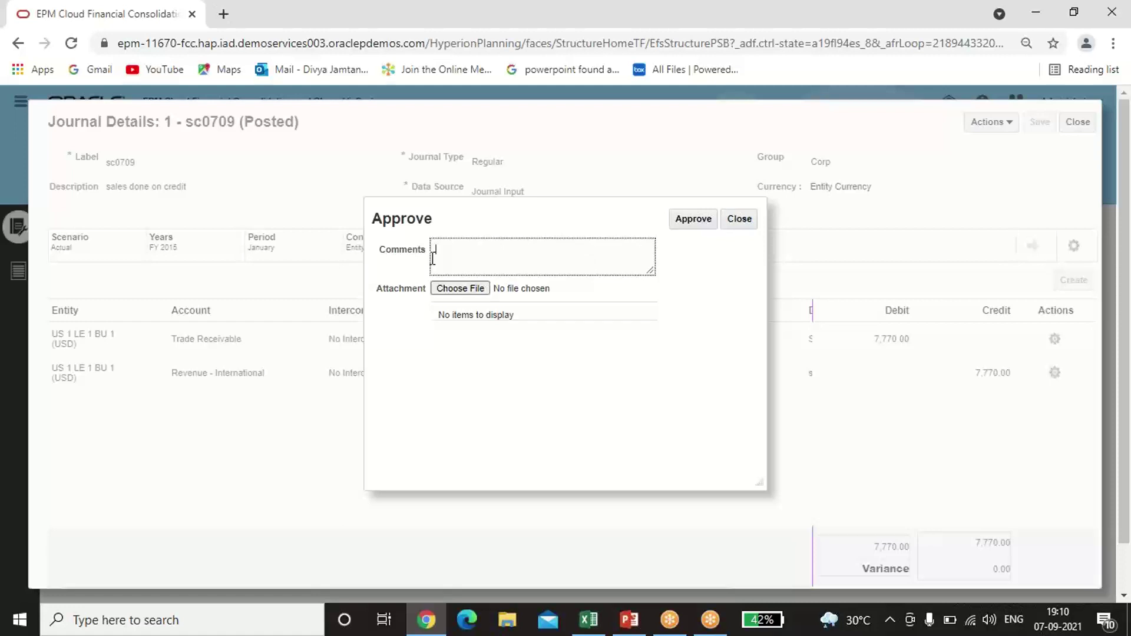
{"action": "left_click", "coordinate": [740, 220]}
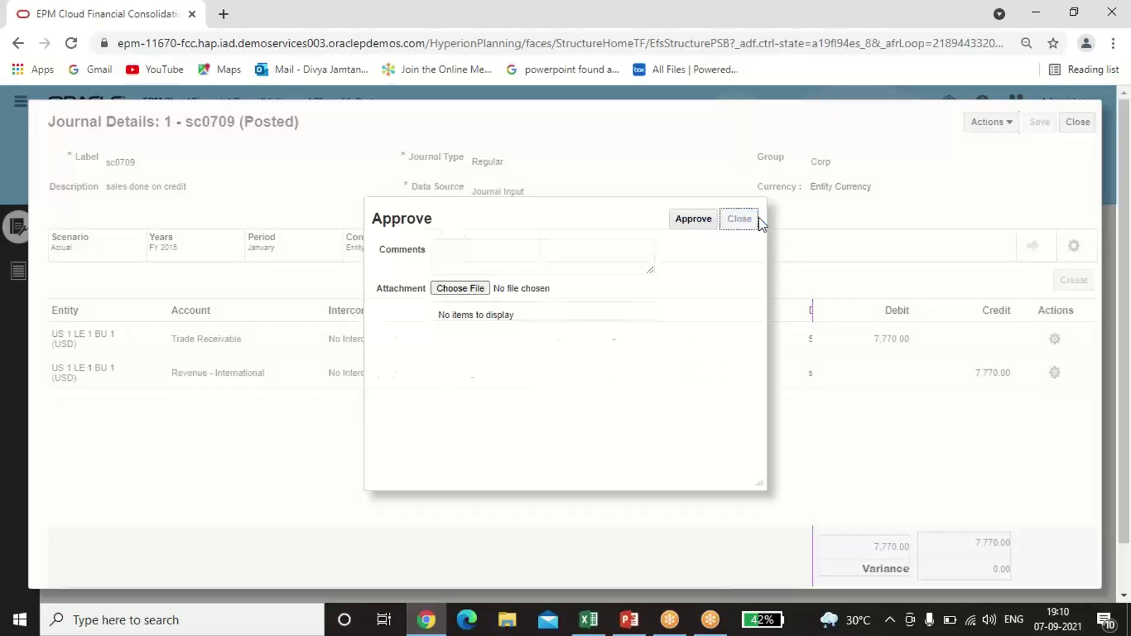
{"action": "left_click", "coordinate": [1012, 121]}
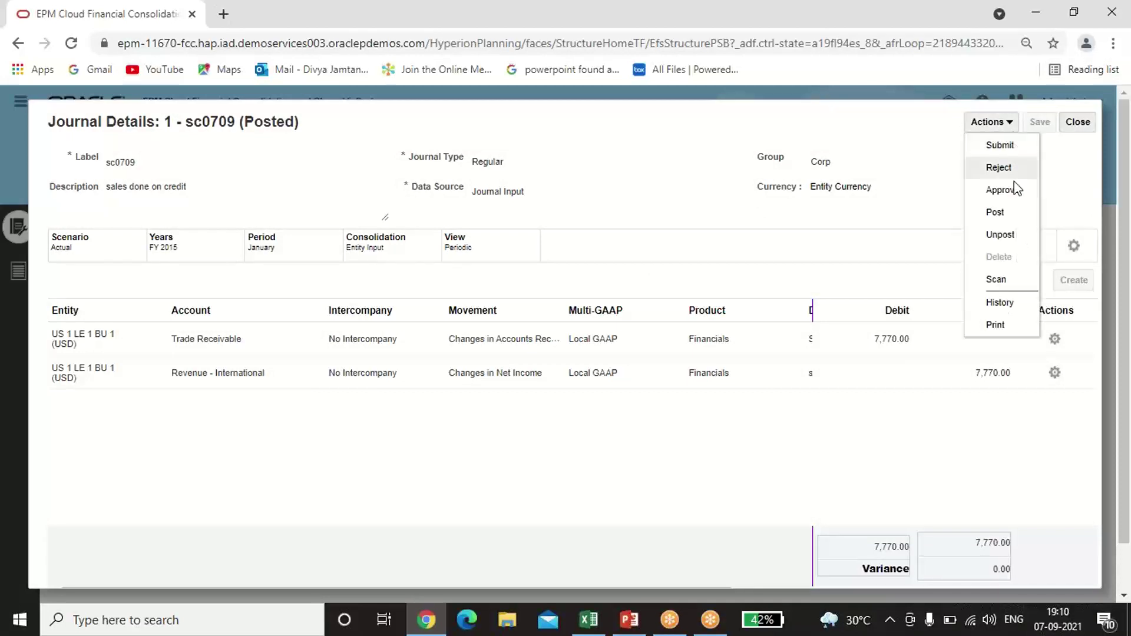
{"action": "left_click", "coordinate": [1000, 215]}
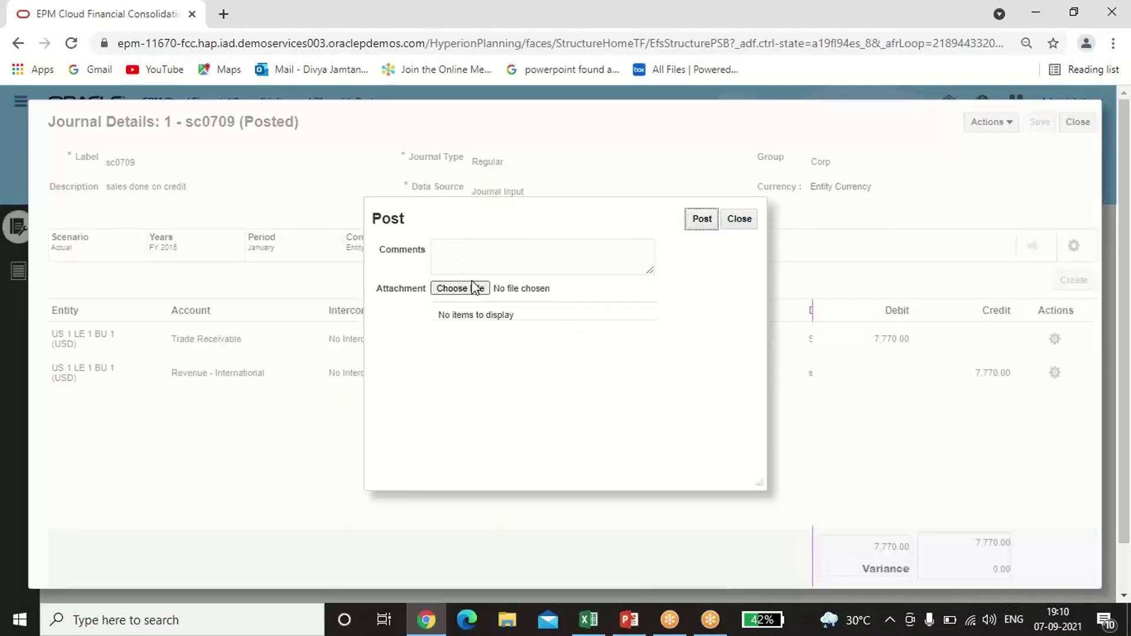
{"action": "left_click", "coordinate": [737, 220]}
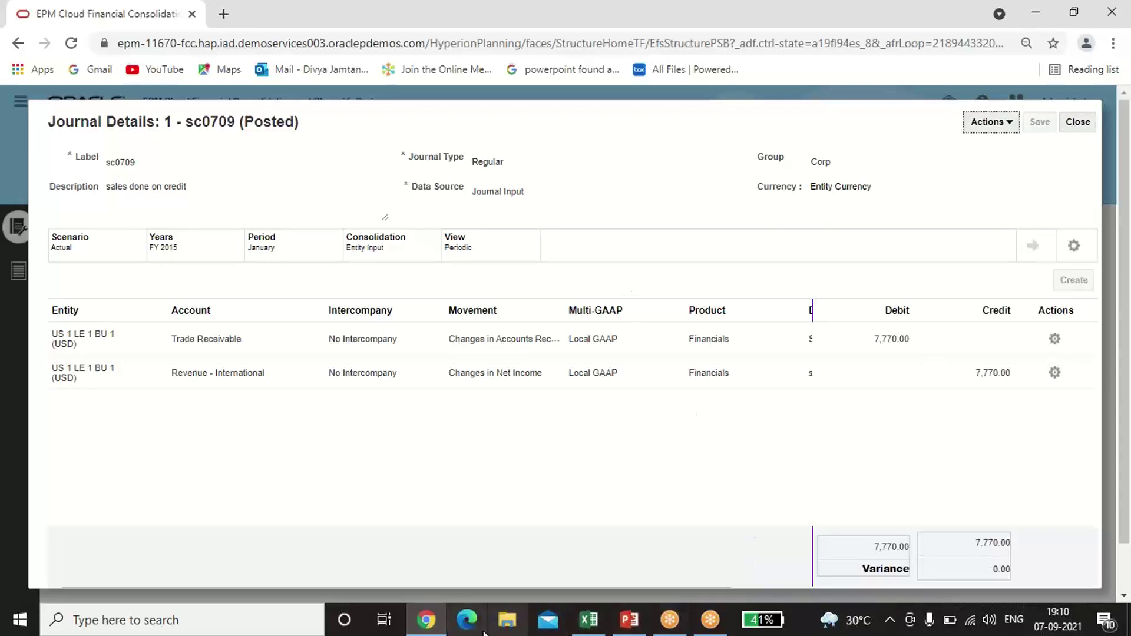
Close journal sc0709, then review the line entries and available actions of journal RR0709 and close it.
{"action": "left_click", "coordinate": [587, 619]}
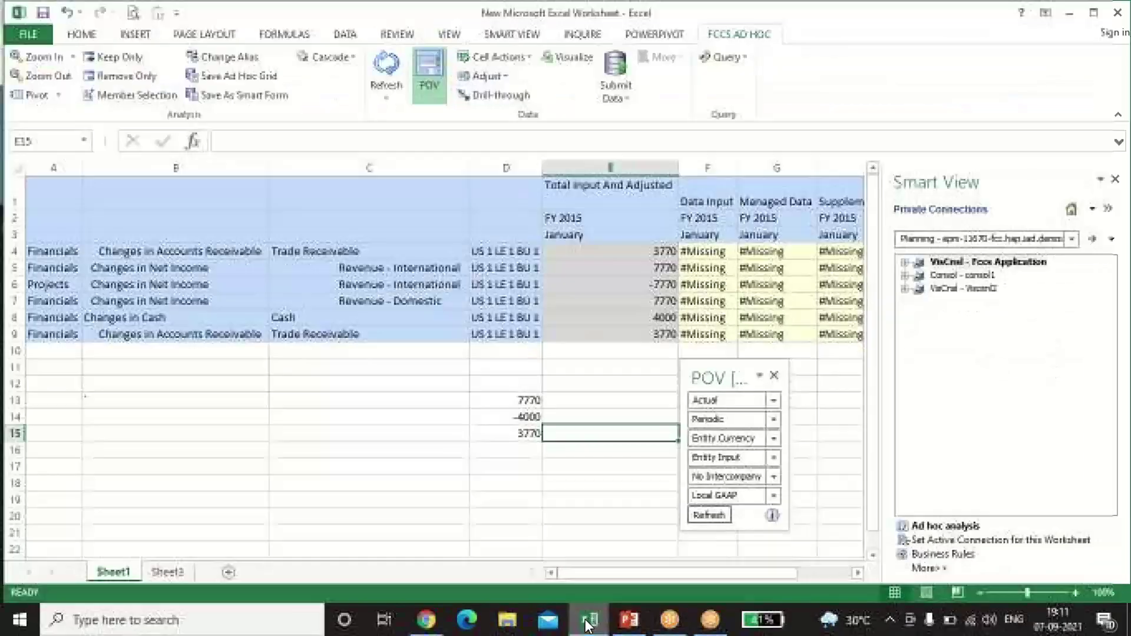
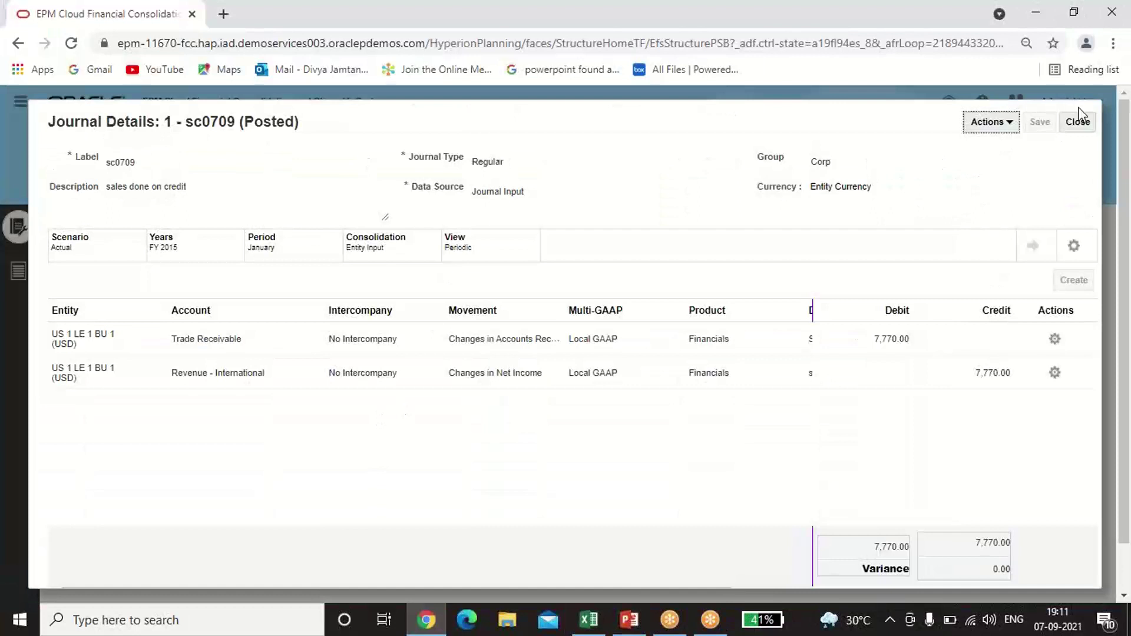
{"action": "left_click", "coordinate": [1089, 121]}
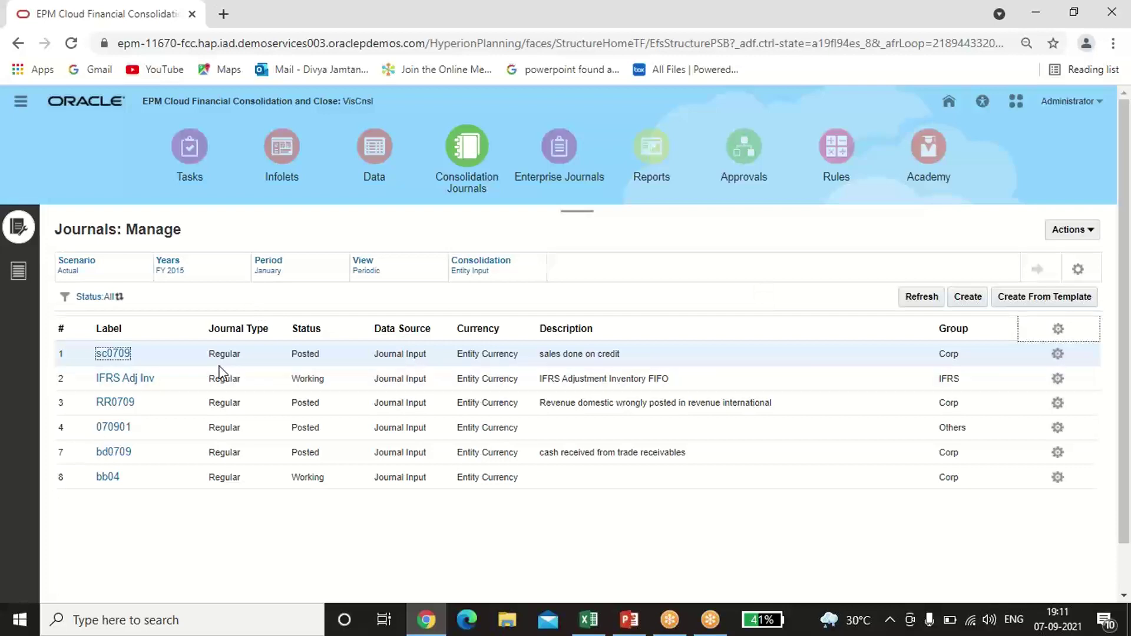
{"action": "left_click", "coordinate": [103, 405]}
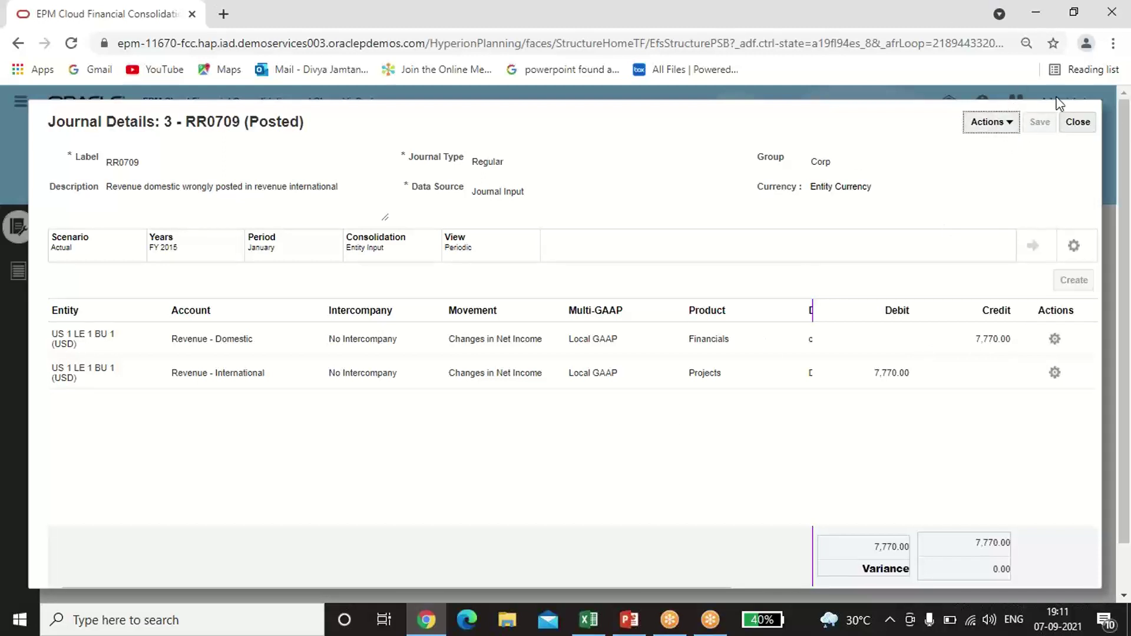
{"action": "left_click", "coordinate": [1011, 125]}
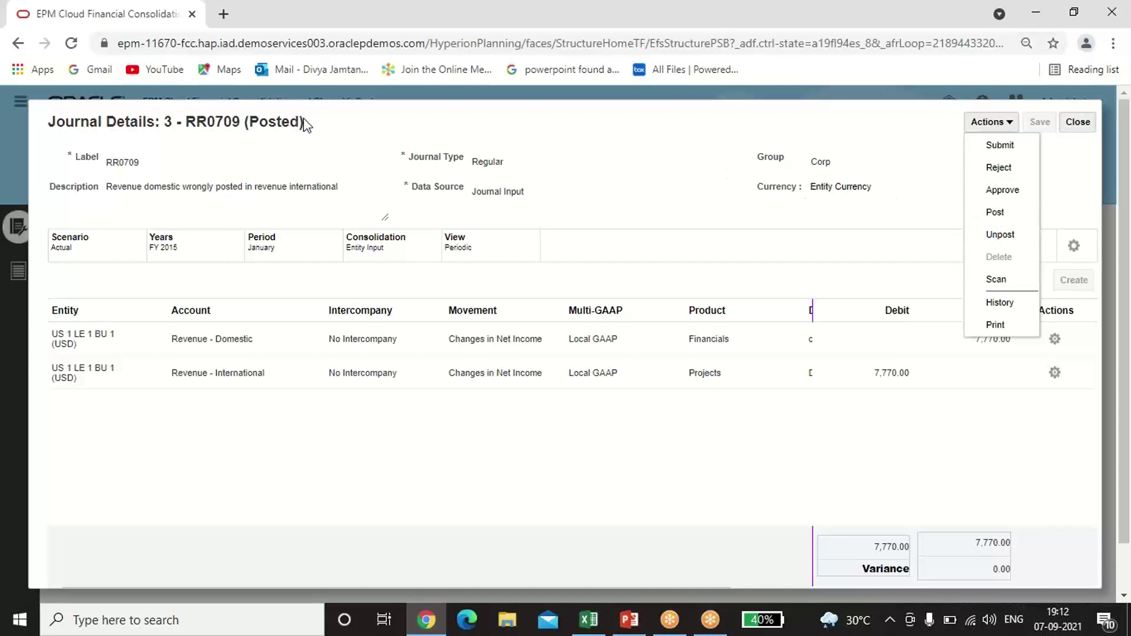
{"action": "left_click", "coordinate": [648, 419]}
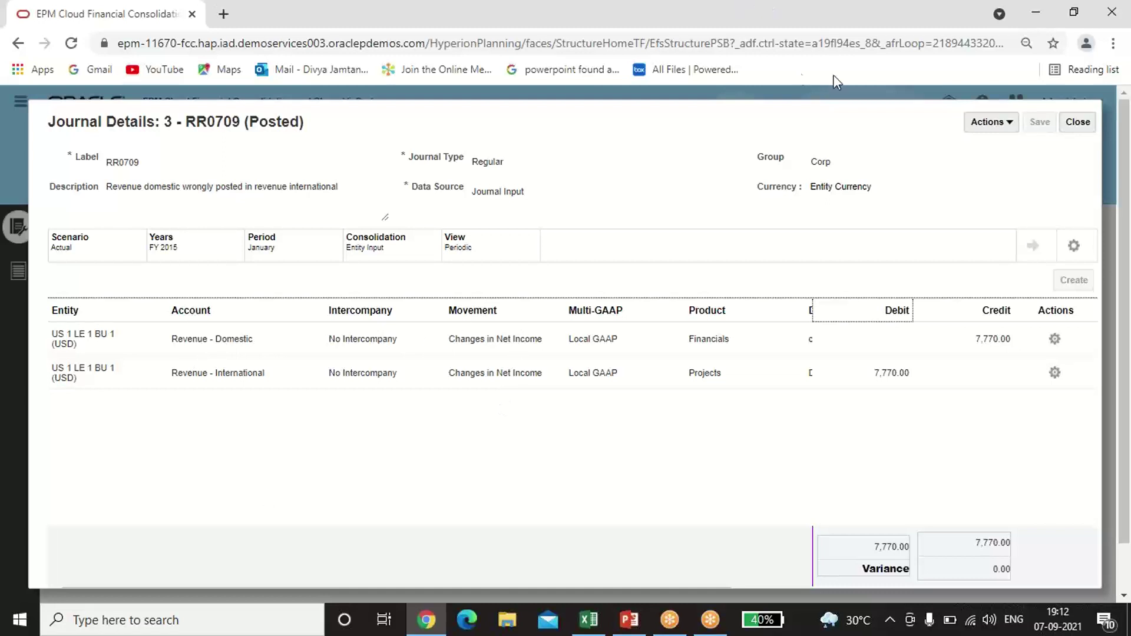
{"action": "left_click", "coordinate": [1077, 124]}
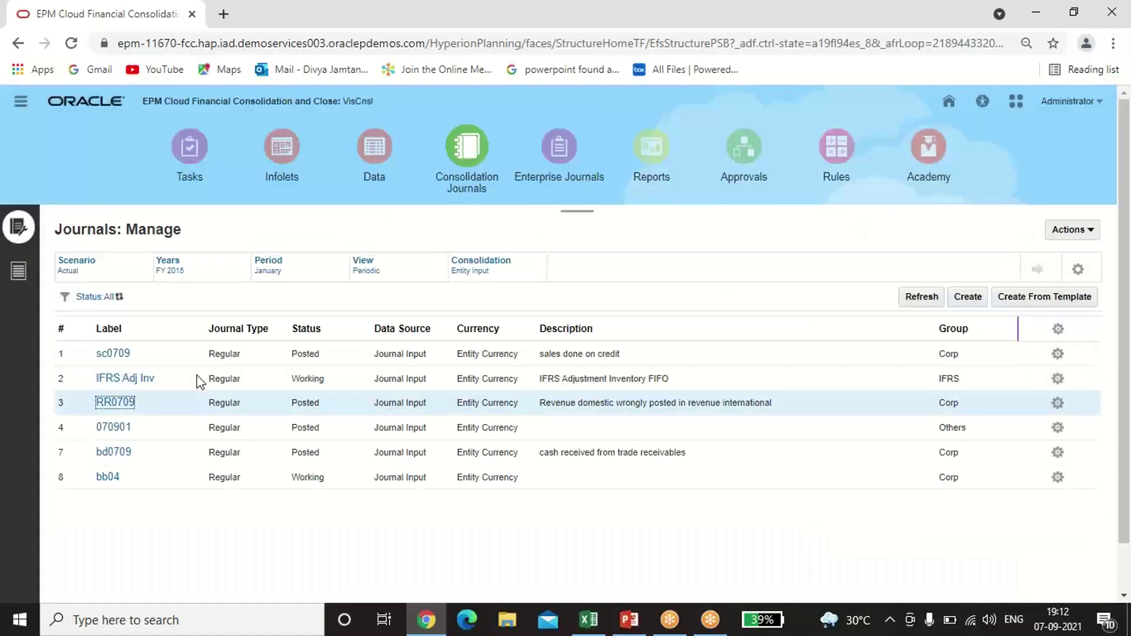
Open journal bd0709 and review its Cash and Trade Receivable lines and its available actions.
{"action": "left_click", "coordinate": [104, 452]}
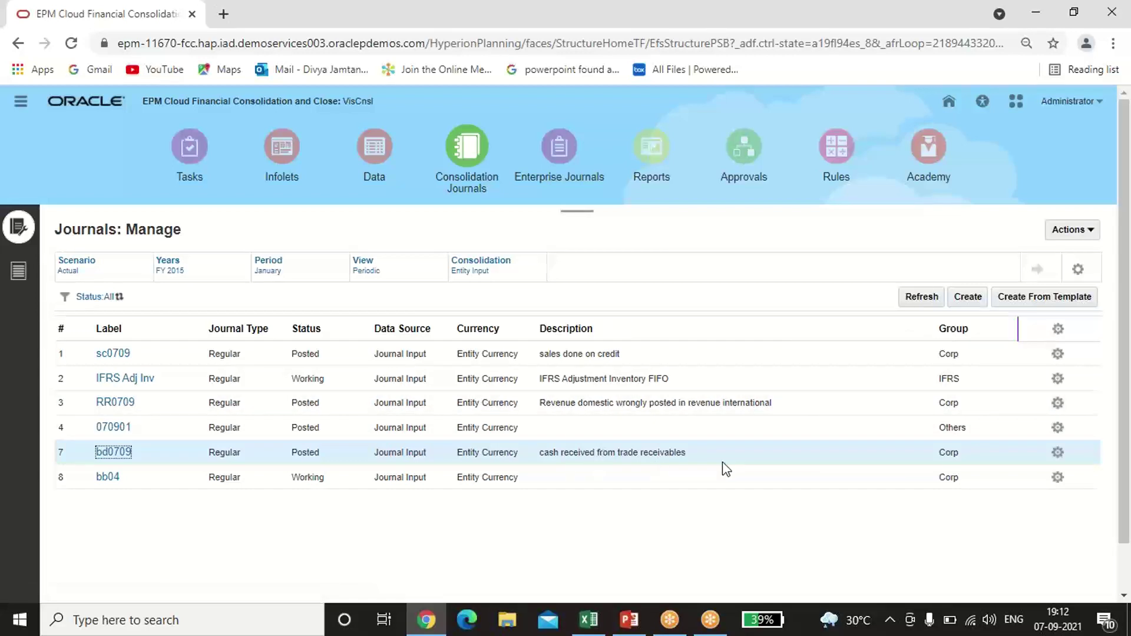
{"action": "left_click", "coordinate": [114, 452]}
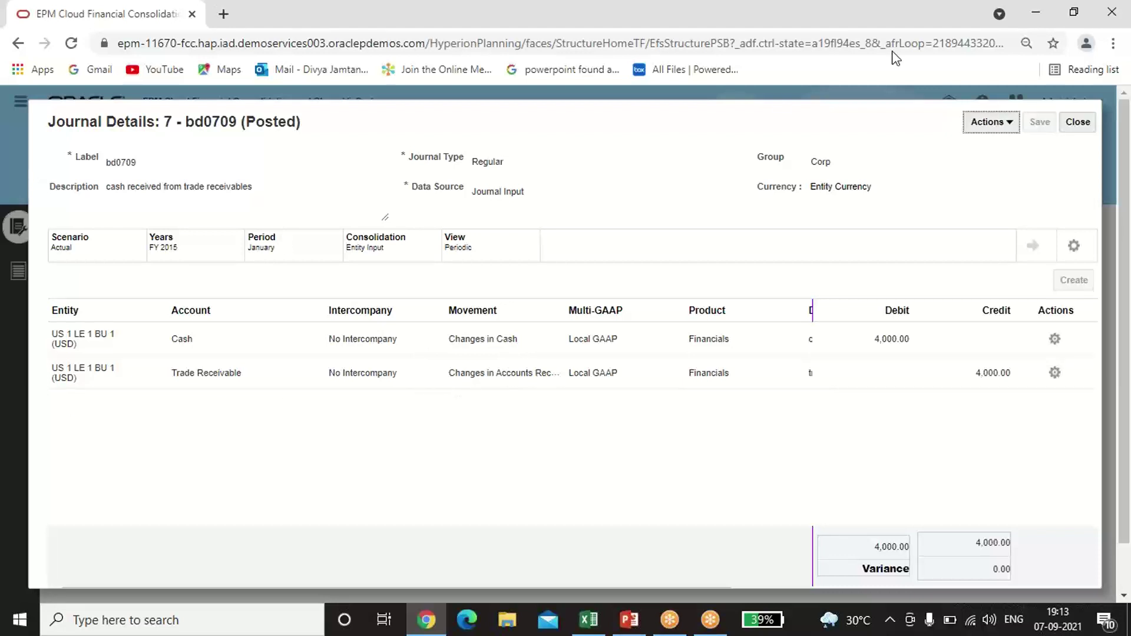
{"action": "left_click", "coordinate": [1010, 123]}
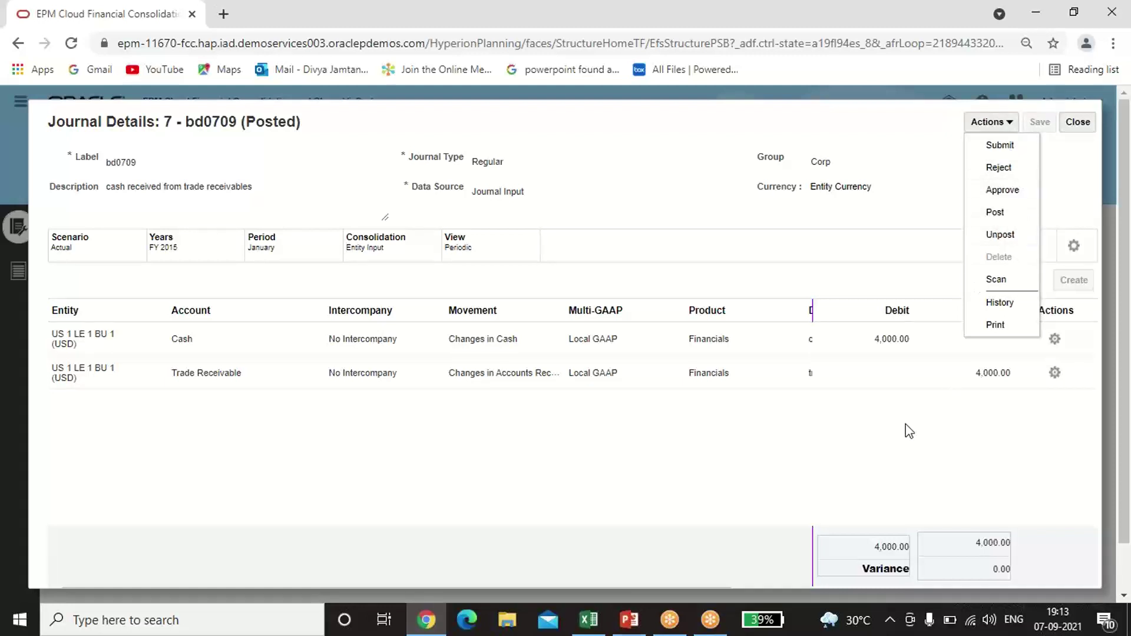
{"action": "left_click", "coordinate": [870, 402]}
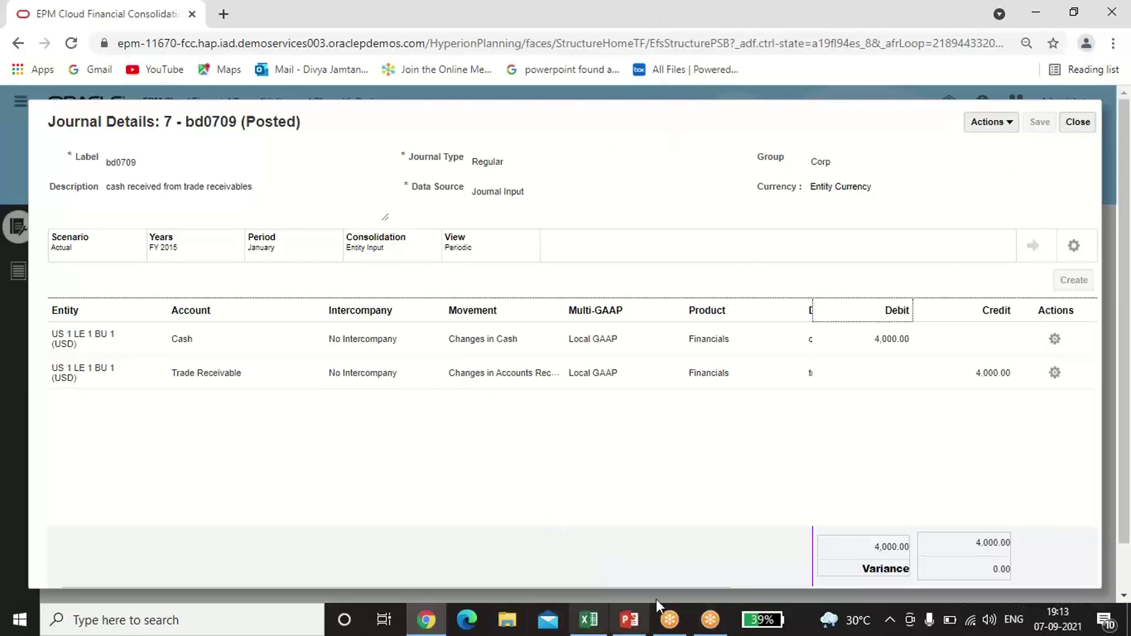
Switch to the Excel ad hoc grid and check row 9's Trade Receivable total against the calculation below in column D.
{"action": "left_click", "coordinate": [583, 626]}
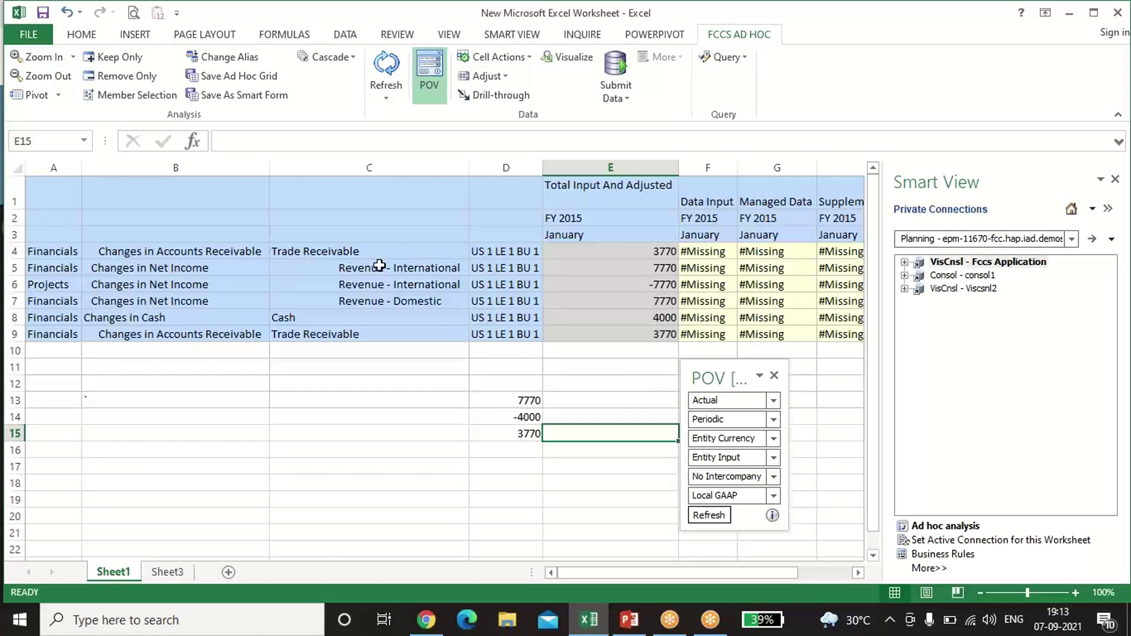
{"action": "left_click", "coordinate": [313, 334]}
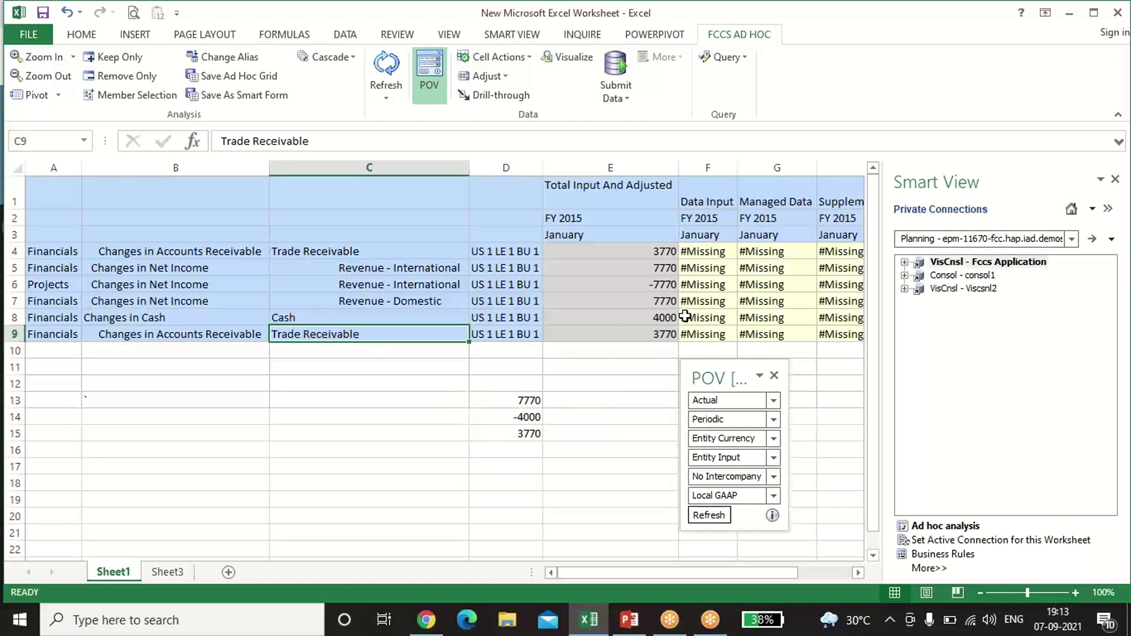
{"action": "left_click", "coordinate": [639, 334]}
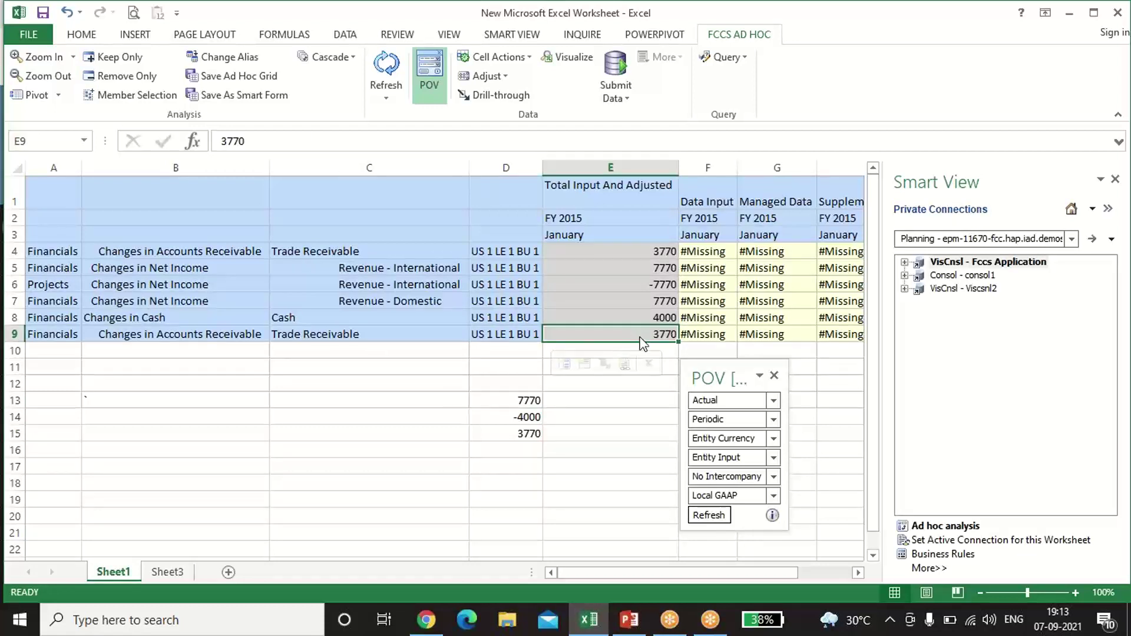
{"action": "left_click", "coordinate": [650, 460]}
{"action": "left_click", "coordinate": [507, 399]}
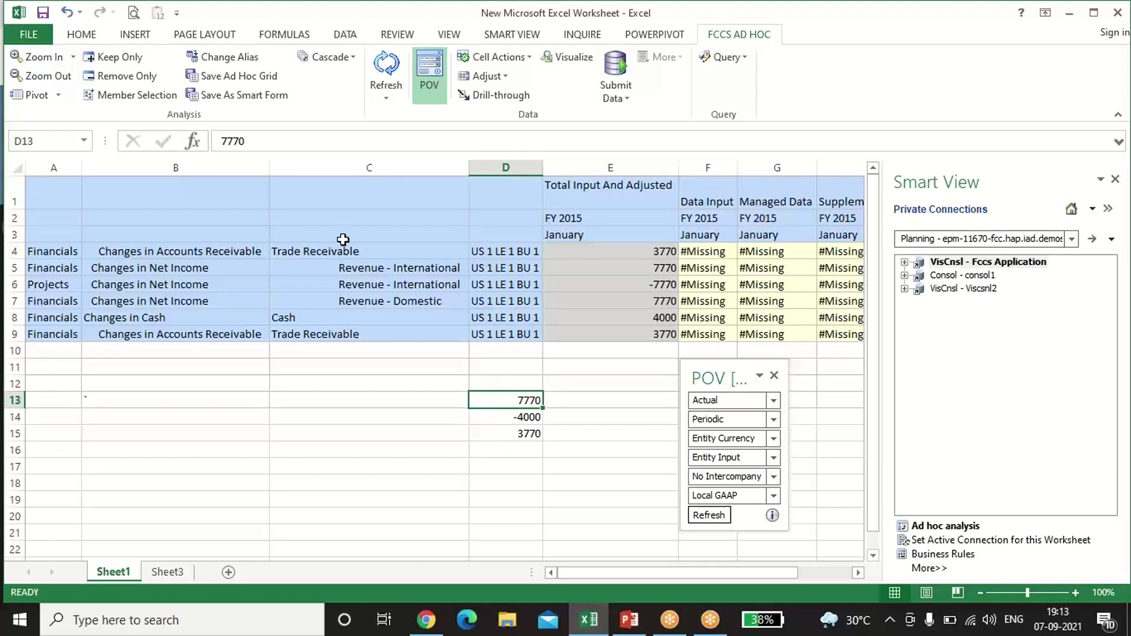
Compare the Total Input And Adjusted amounts of Trade Receivable in row 4 and Revenue - International in row 5.
{"action": "left_click", "coordinate": [311, 252]}
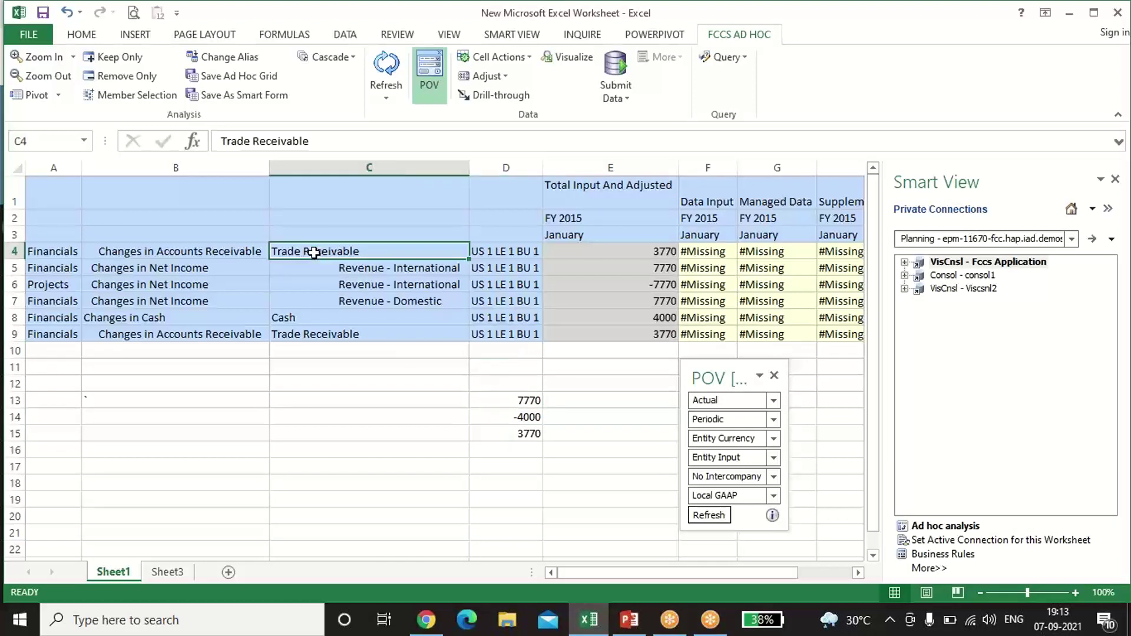
{"action": "left_click", "coordinate": [340, 273]}
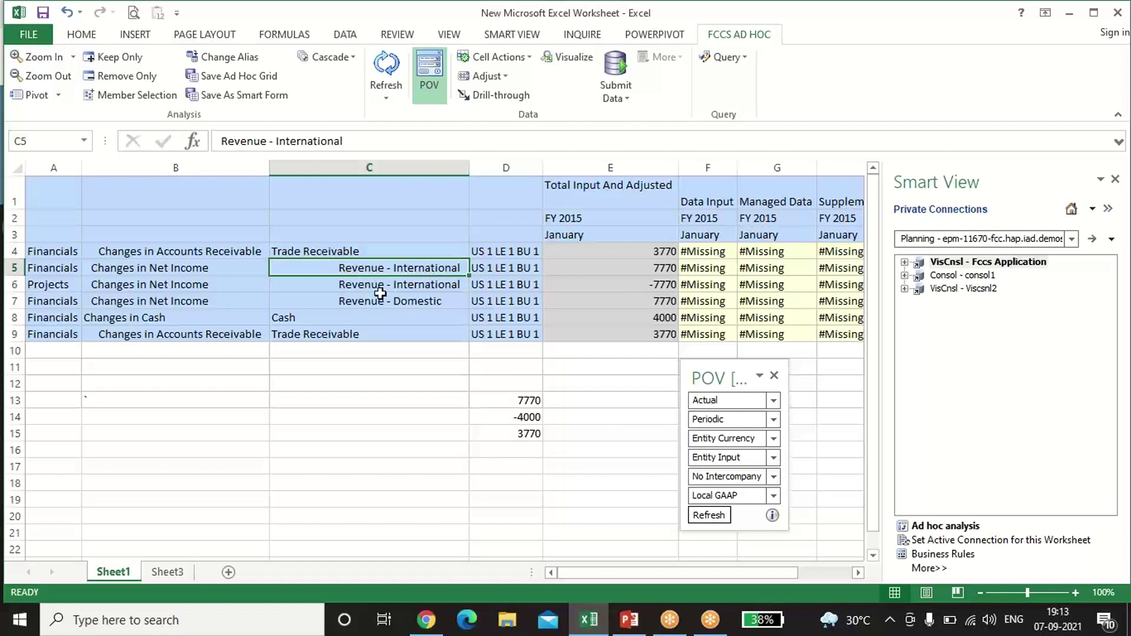
{"action": "left_click", "coordinate": [624, 251]}
{"action": "left_click", "coordinate": [648, 419]}
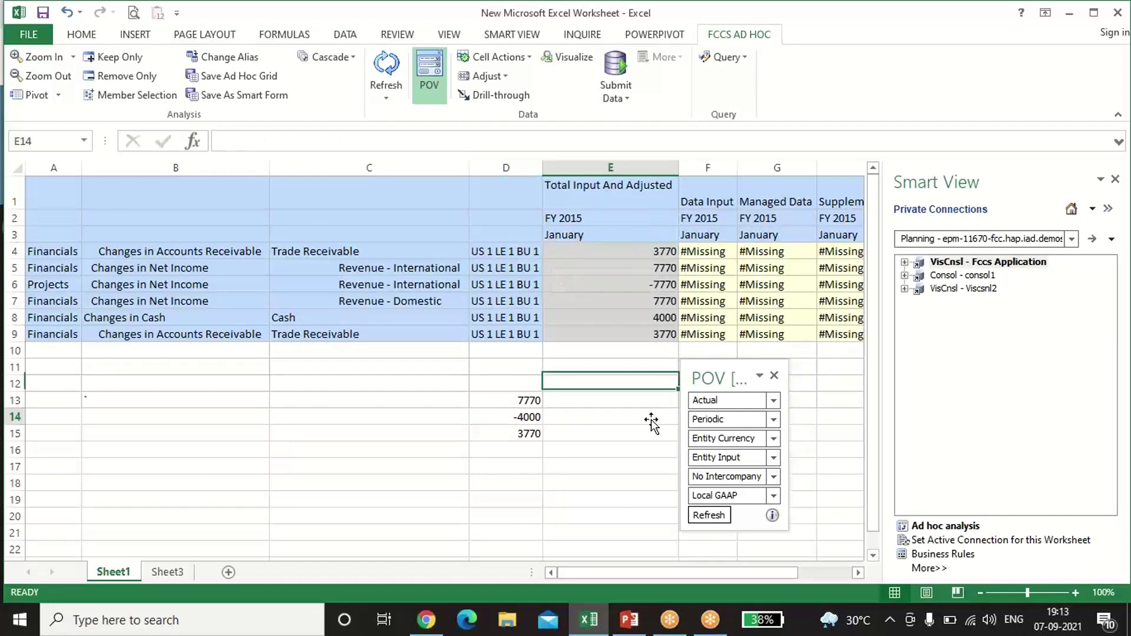
{"action": "left_click", "coordinate": [433, 265]}
{"action": "left_click", "coordinate": [665, 265]}
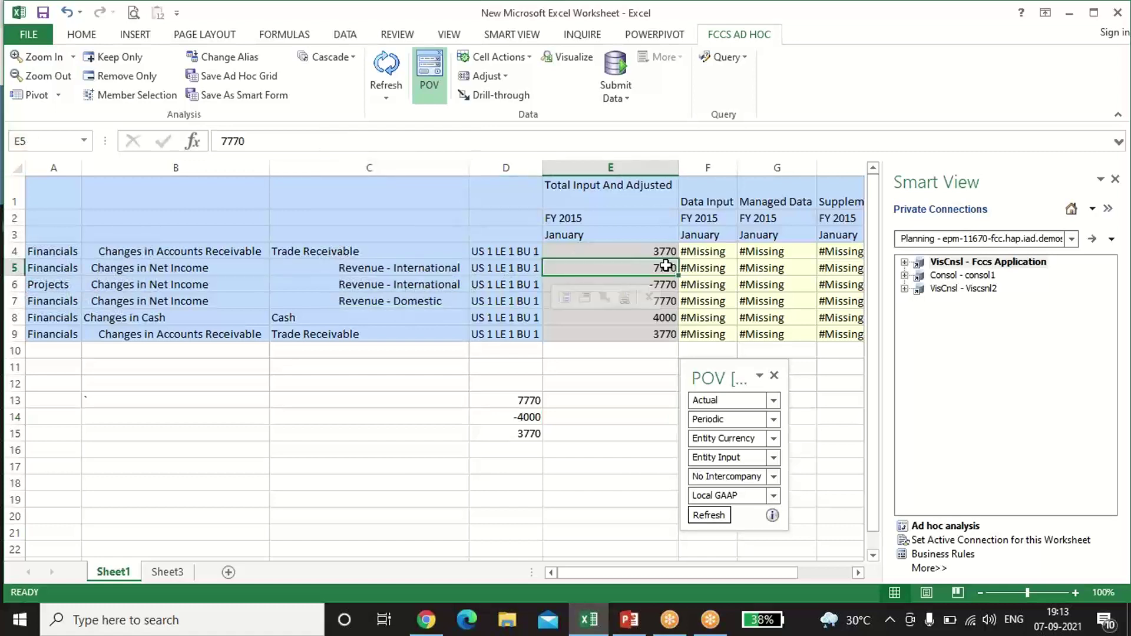
{"action": "left_click", "coordinate": [661, 253]}
{"action": "left_click", "coordinate": [574, 415]}
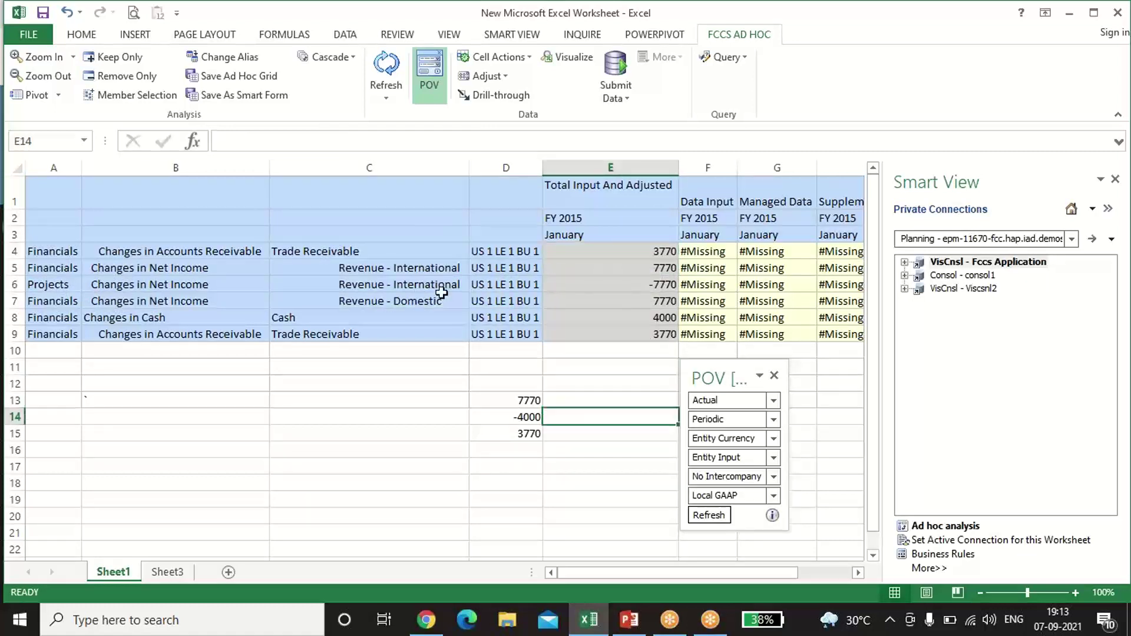
Compare the Total Input And Adjusted amounts of Revenue - International for Financials in row 5 and Projects in row 6.
{"action": "left_click", "coordinate": [328, 282]}
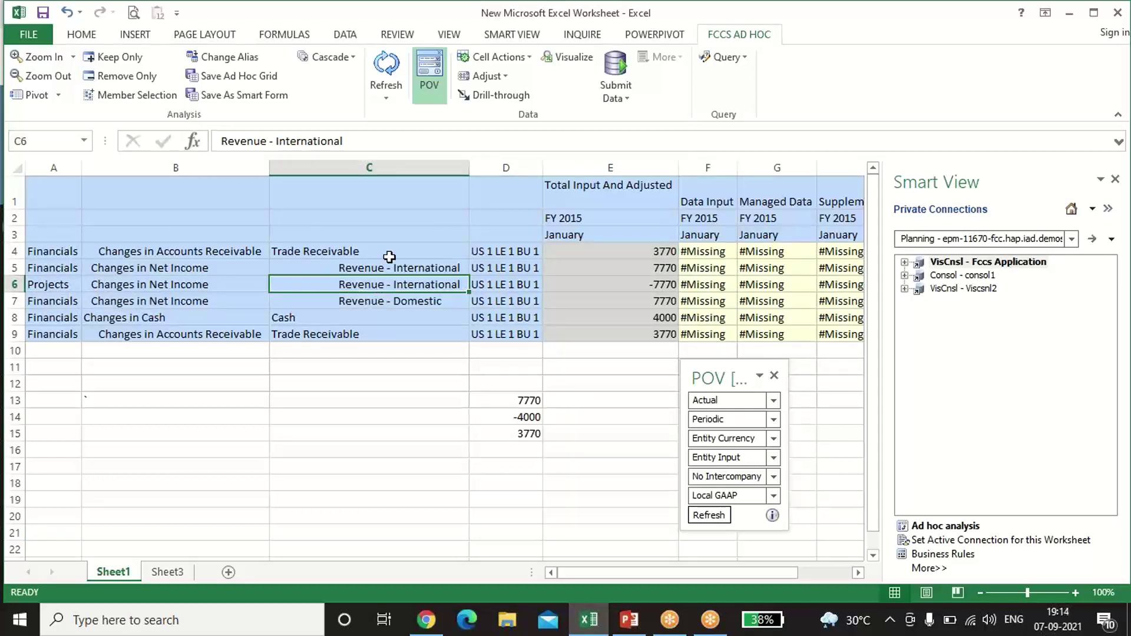
{"action": "left_click", "coordinate": [386, 303]}
{"action": "left_click", "coordinate": [432, 472]}
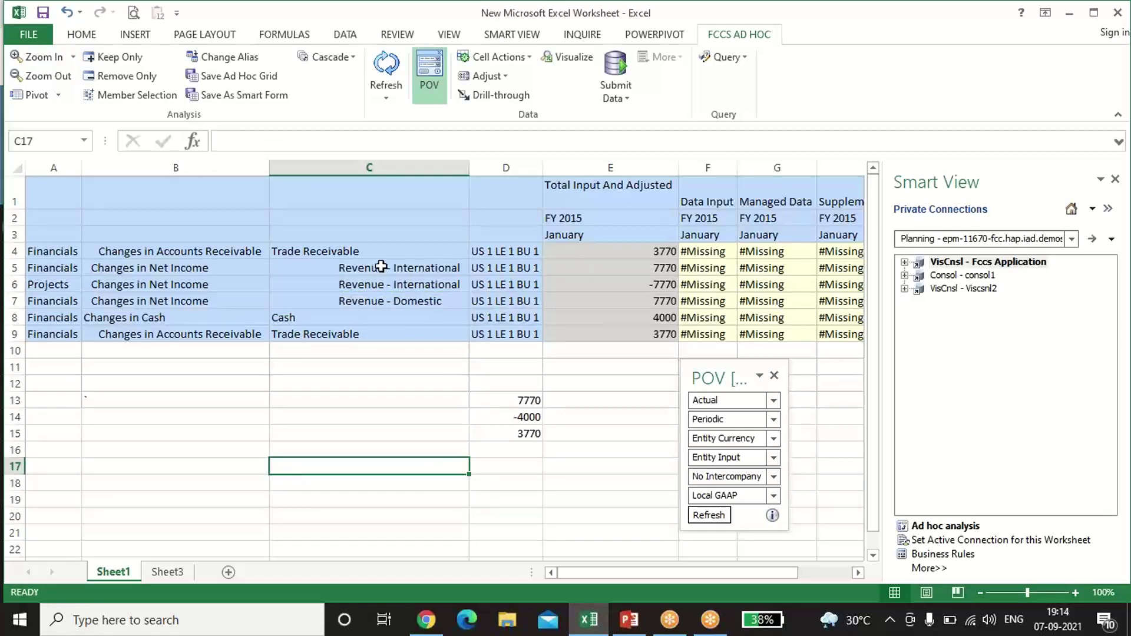
{"action": "left_click", "coordinate": [383, 301]}
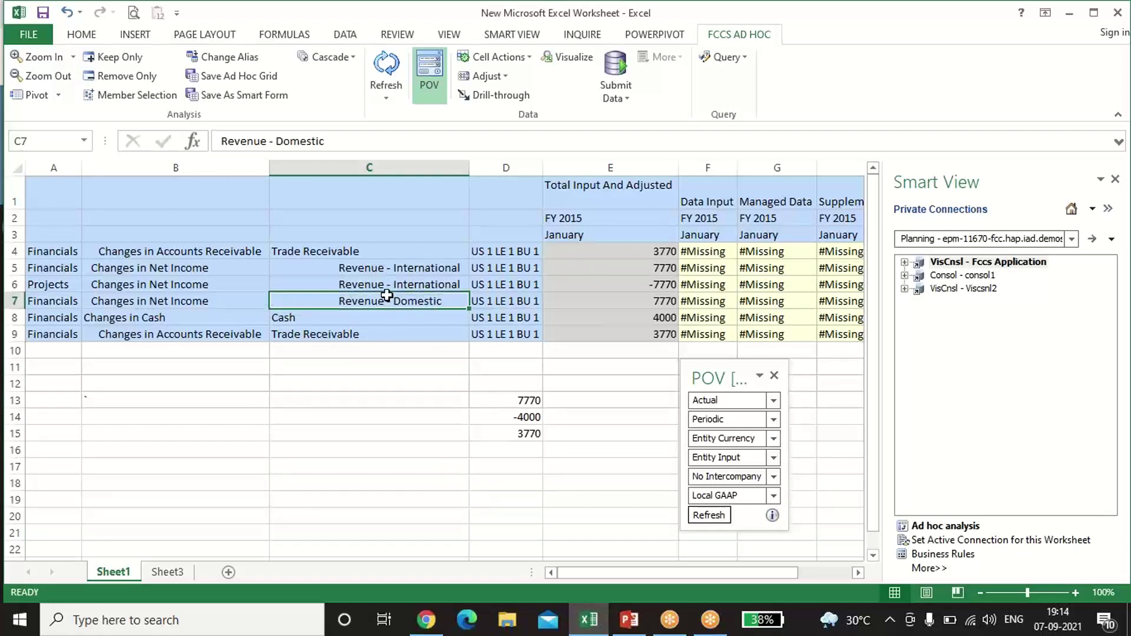
{"action": "left_click", "coordinate": [635, 281]}
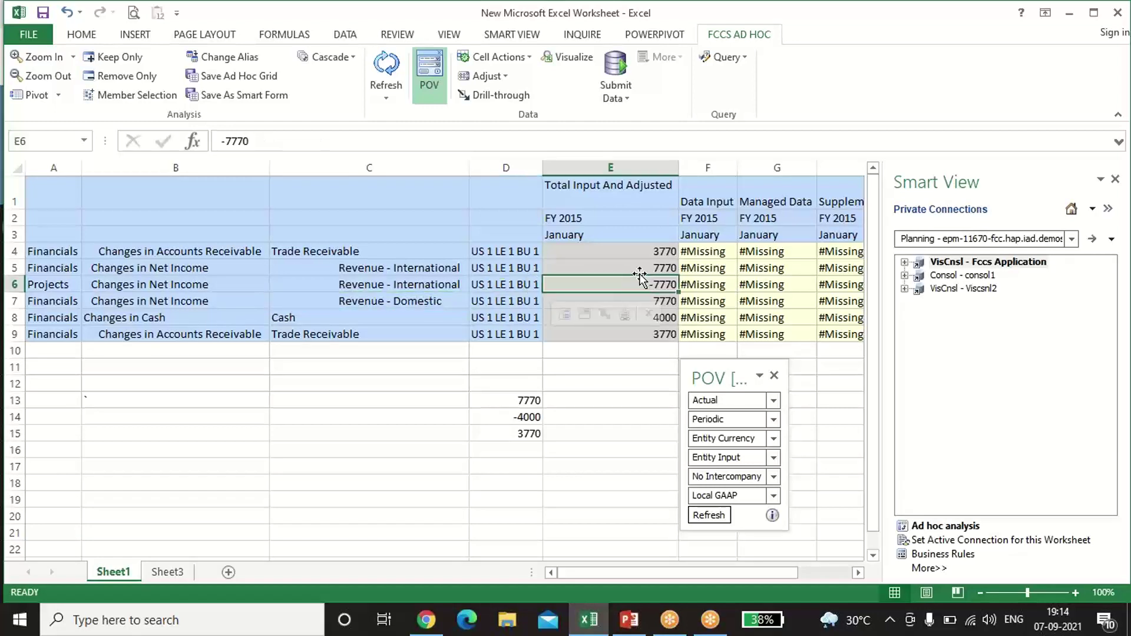
{"action": "left_click", "coordinate": [664, 268]}
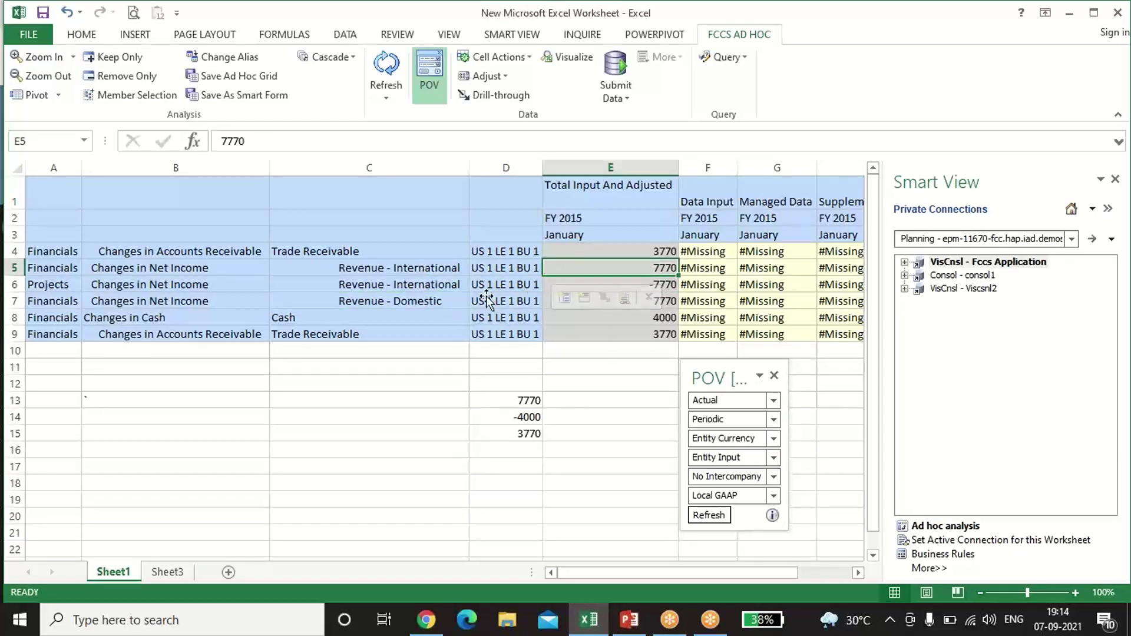
{"action": "left_click", "coordinate": [654, 433]}
{"action": "left_click", "coordinate": [631, 286]}
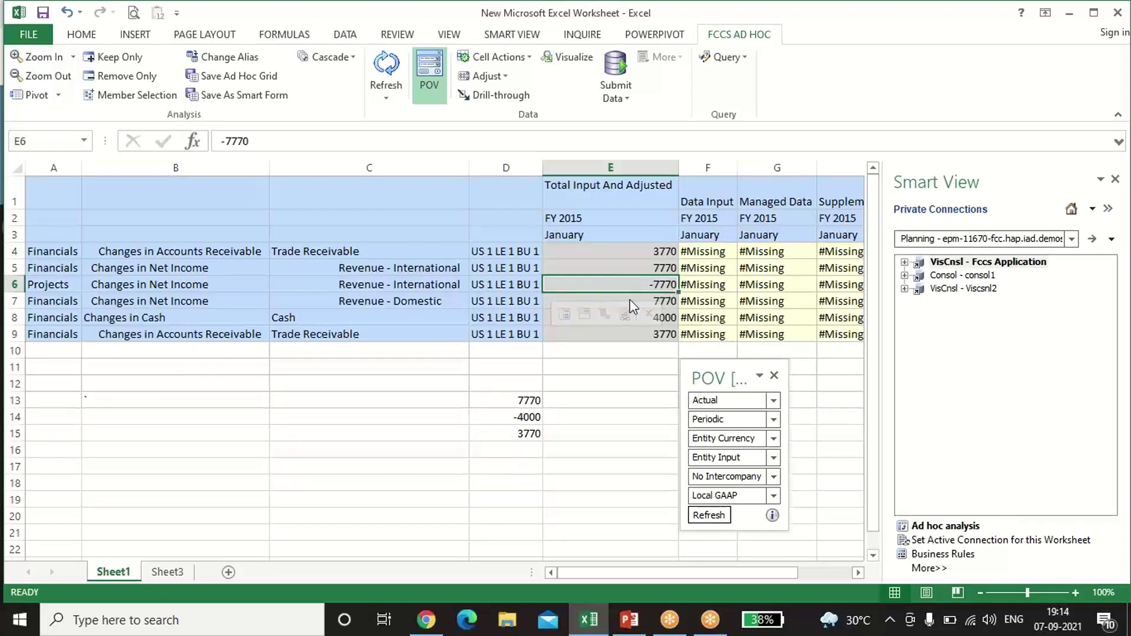
Check the Total Input And Adjusted amount of Revenue - Domestic in row 7.
{"action": "left_click", "coordinate": [433, 299]}
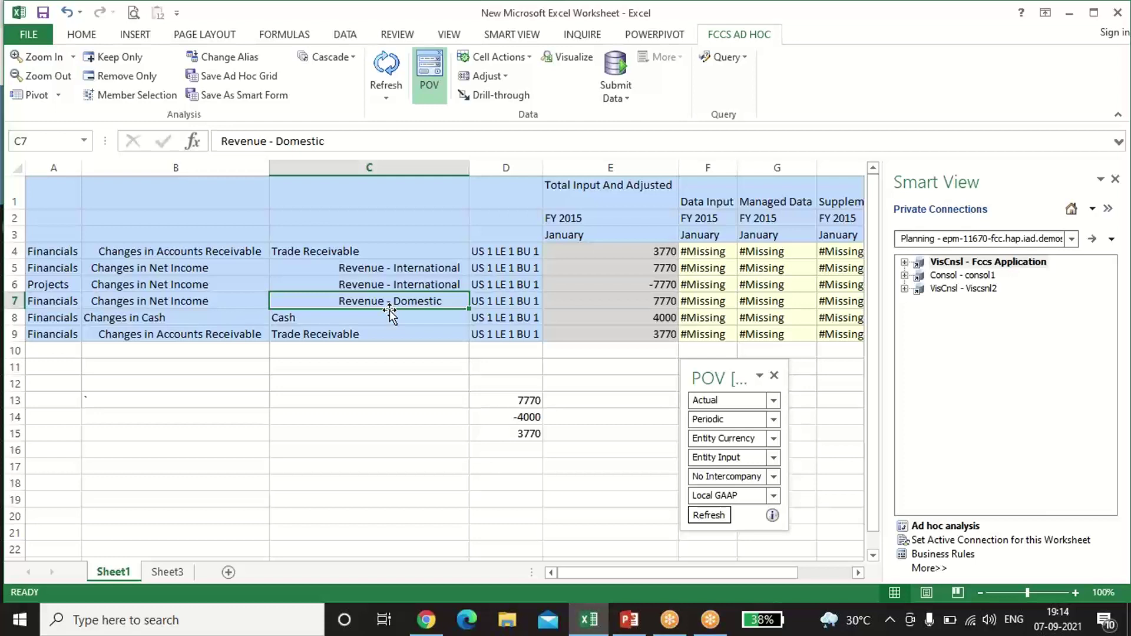
{"action": "left_click", "coordinate": [659, 300]}
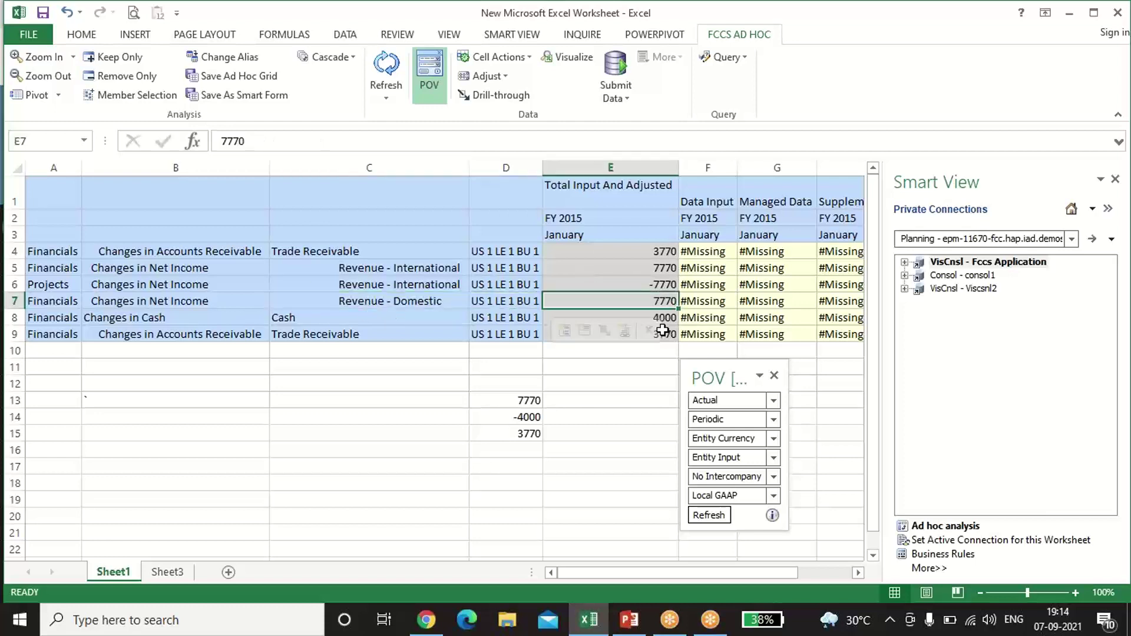
{"action": "left_click", "coordinate": [609, 415]}
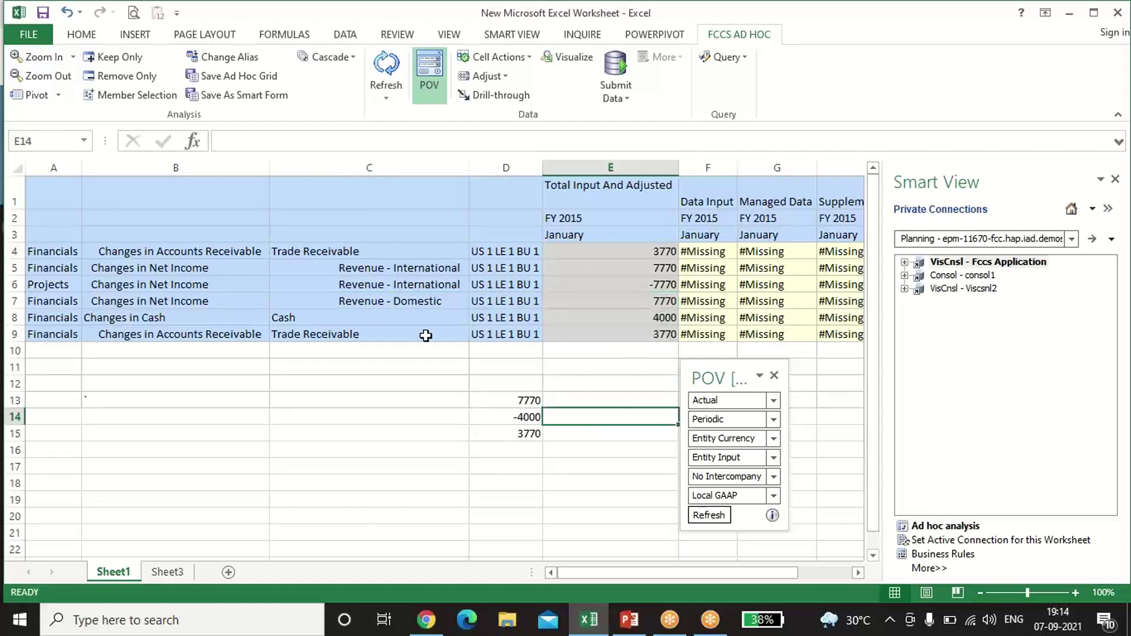
Compare the two Trade Receivable lines in rows 4 and 9 and check row 9's amount alongside the Cash line.
{"action": "left_click", "coordinate": [309, 316]}
{"action": "key", "text": "ctrl+z"}
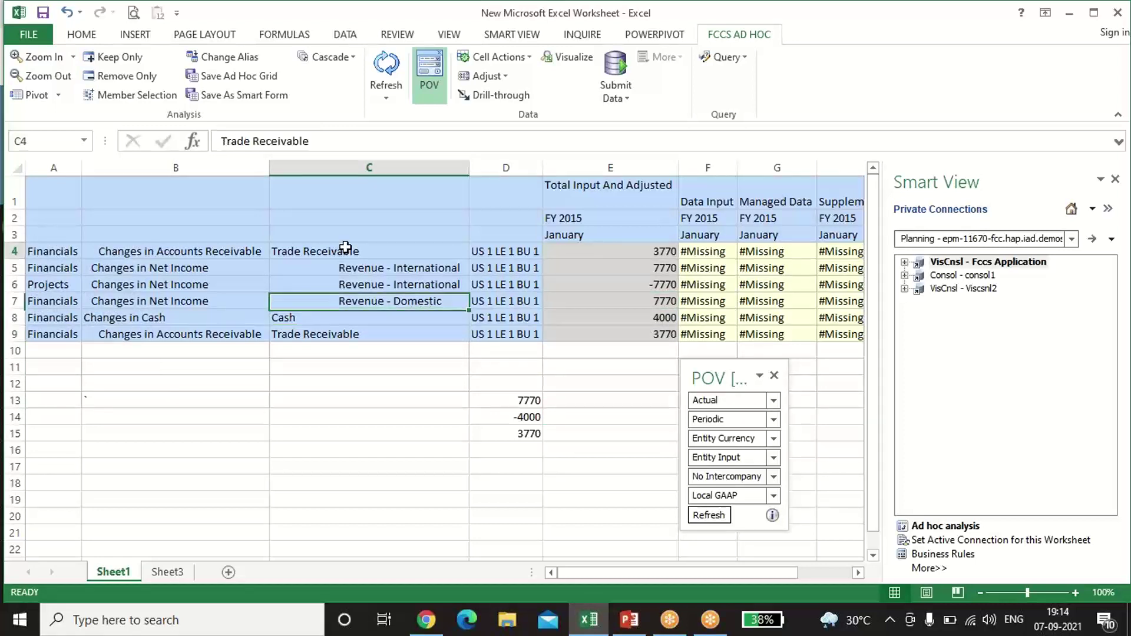
{"action": "key", "text": "ctrl+y"}
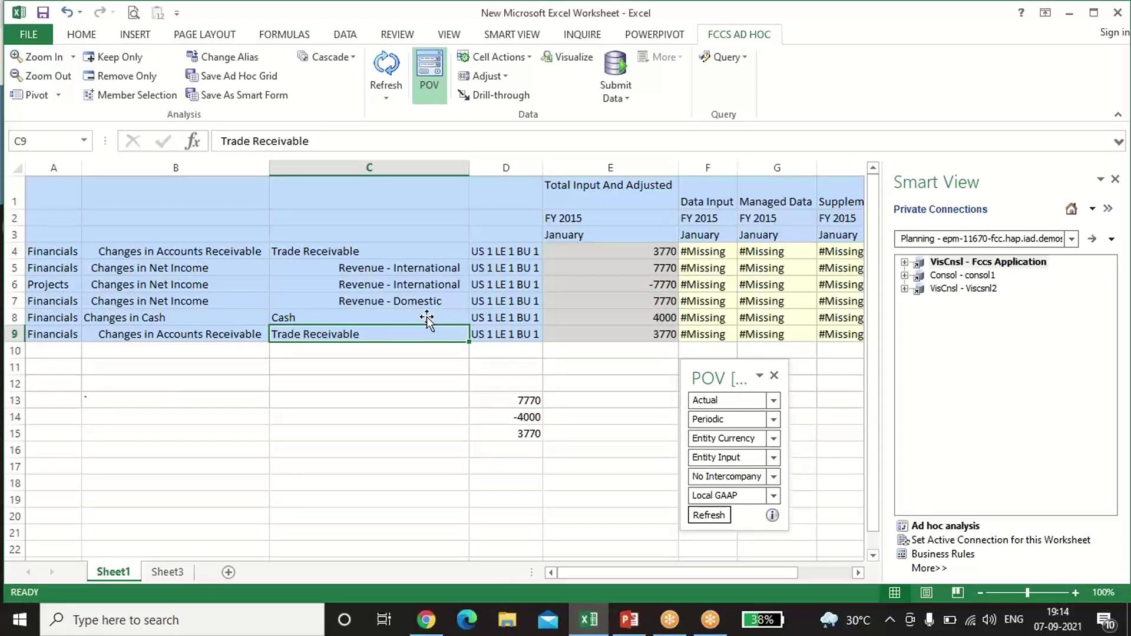
{"action": "left_click", "coordinate": [378, 252]}
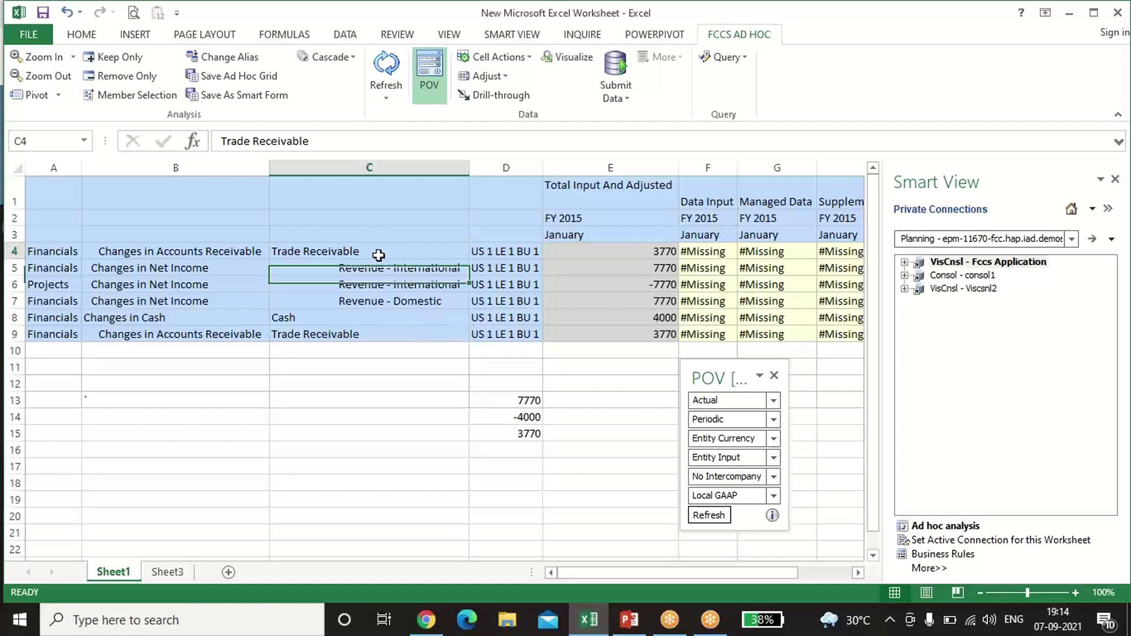
{"action": "left_click", "coordinate": [383, 333]}
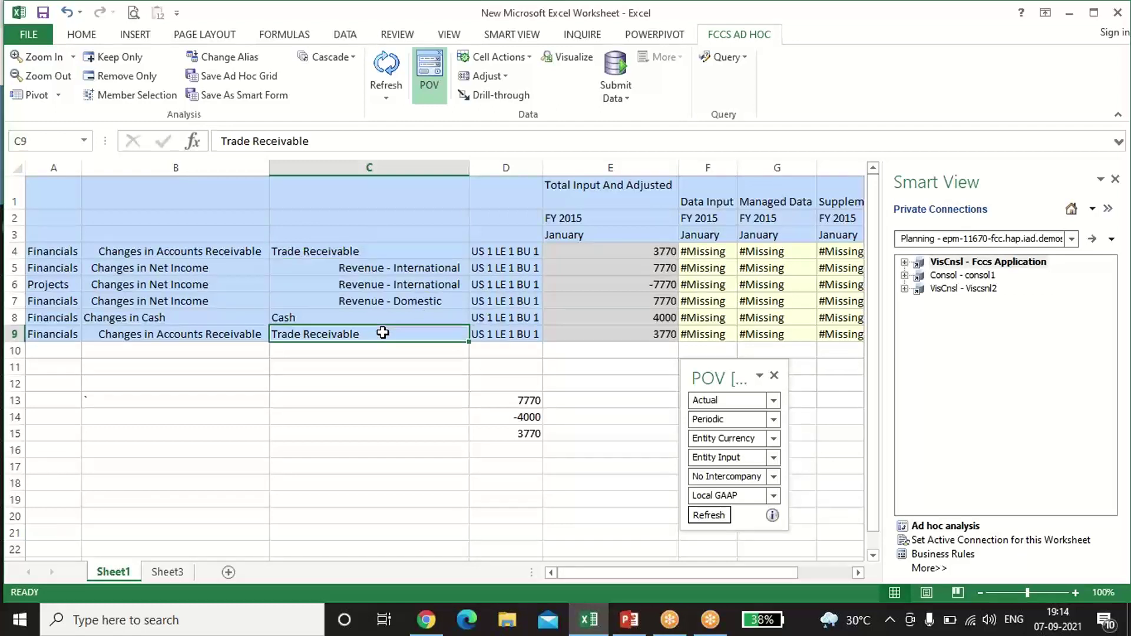
{"action": "left_click", "coordinate": [585, 331]}
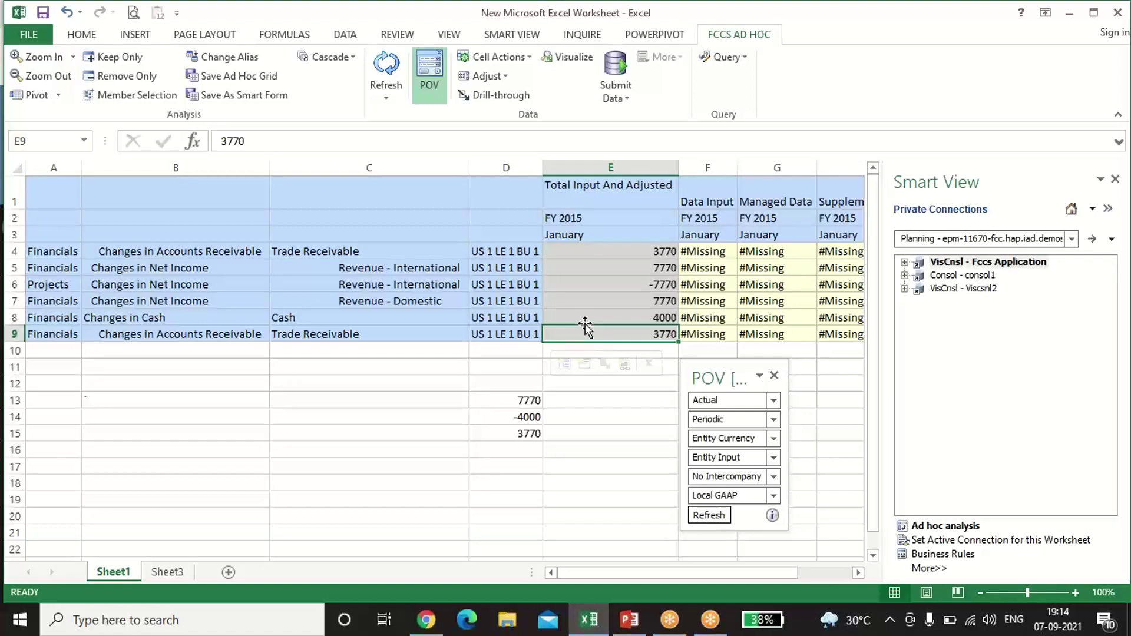
{"action": "left_click", "coordinate": [585, 320]}
{"action": "left_click", "coordinate": [622, 333]}
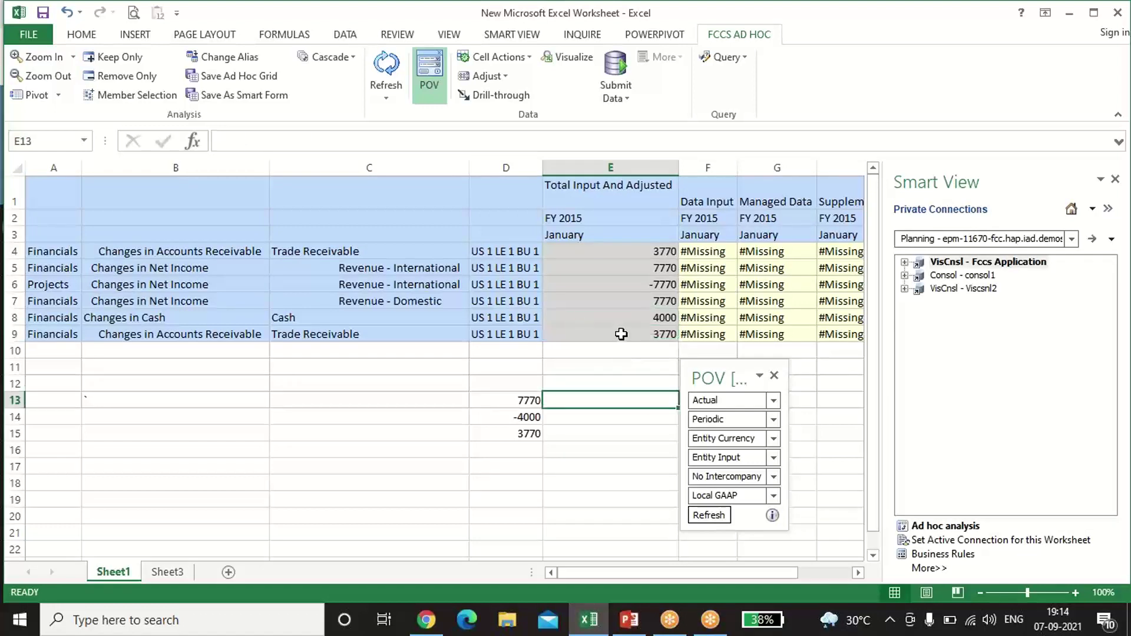
Trace the calculation in D13:D15, including the Cash deduction, and compare its result with Trade Receivable in row 9.
{"action": "left_click", "coordinate": [514, 401]}
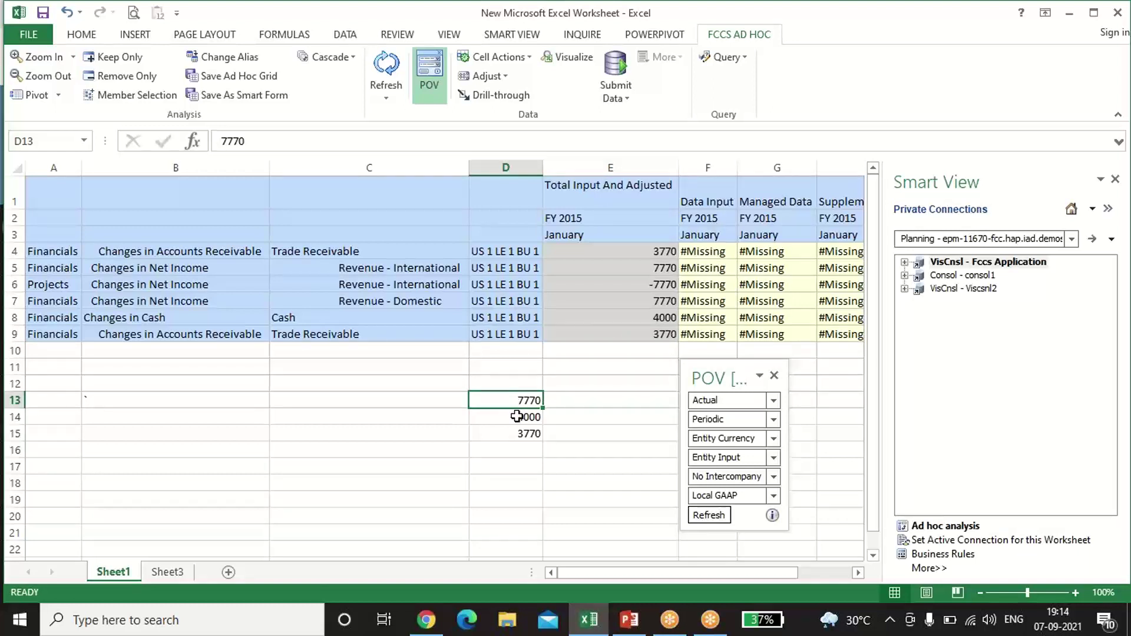
{"action": "left_click", "coordinate": [347, 318]}
{"action": "left_click", "coordinate": [523, 417]}
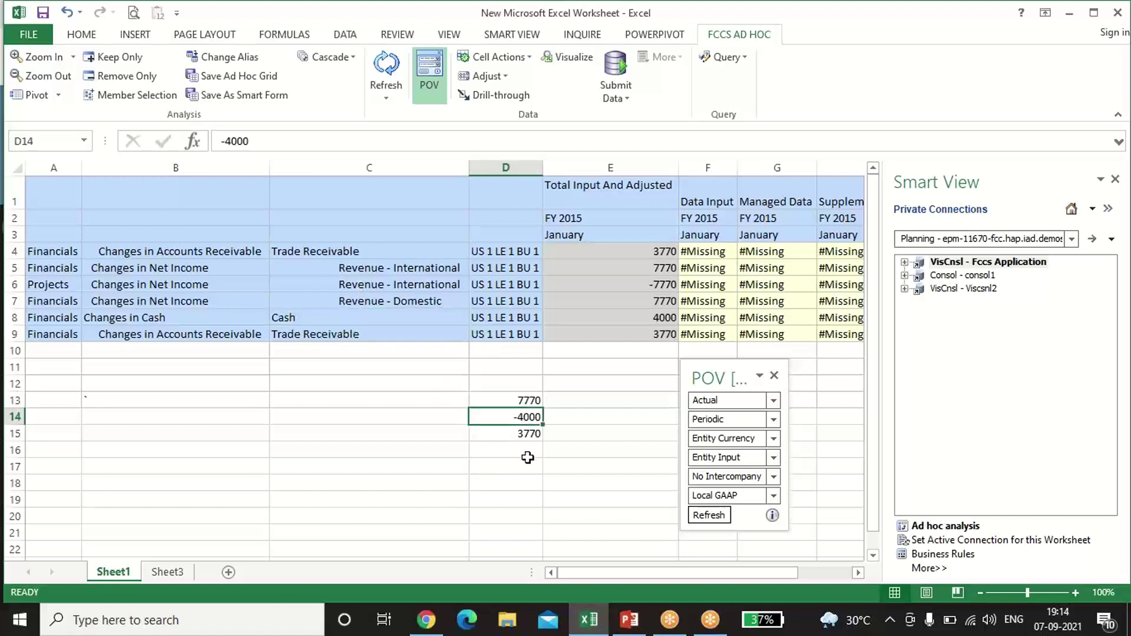
{"action": "left_click", "coordinate": [509, 439]}
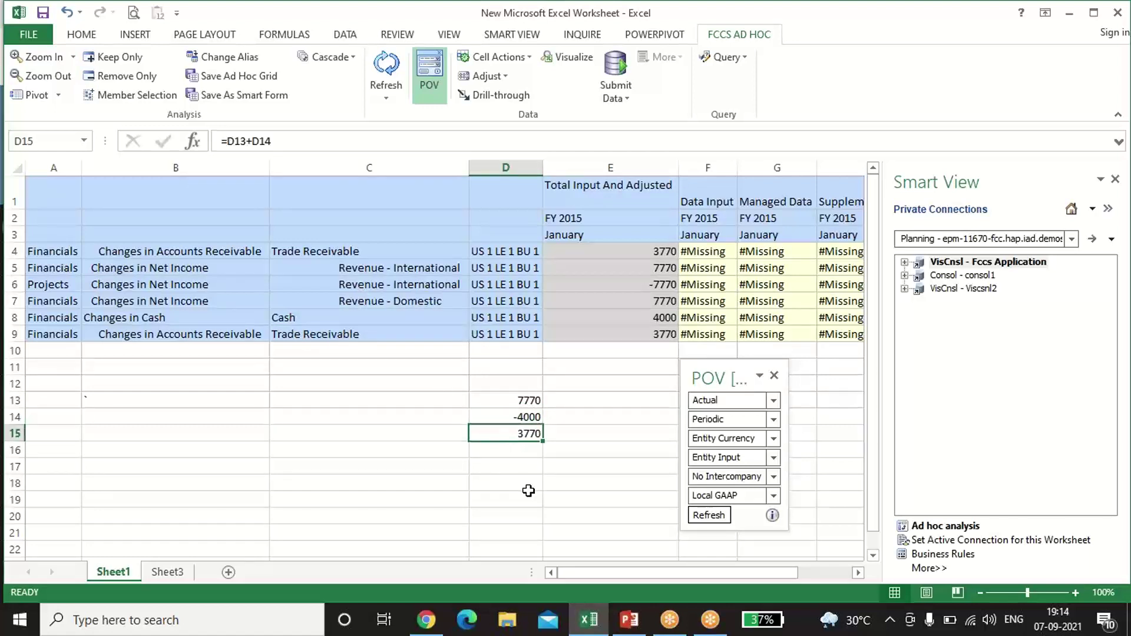
{"action": "left_click", "coordinate": [610, 337]}
{"action": "left_click", "coordinate": [613, 471]}
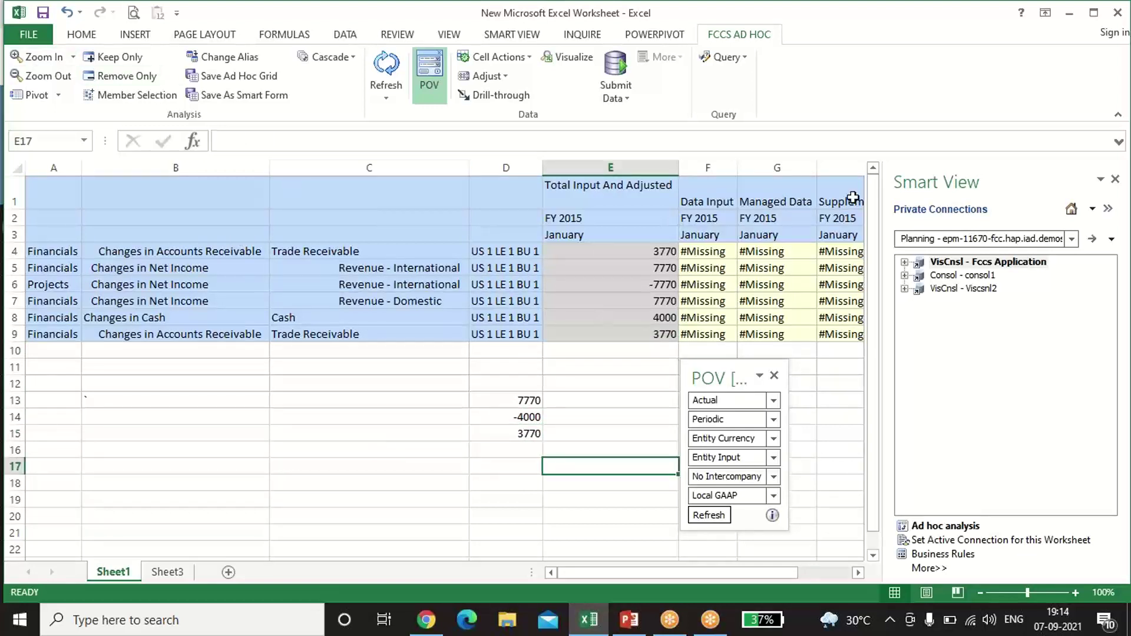
Review the Total Input And Adjusted amounts of Trade Receivable in row 9 and Cash in row 8.
{"action": "left_click", "coordinate": [327, 334]}
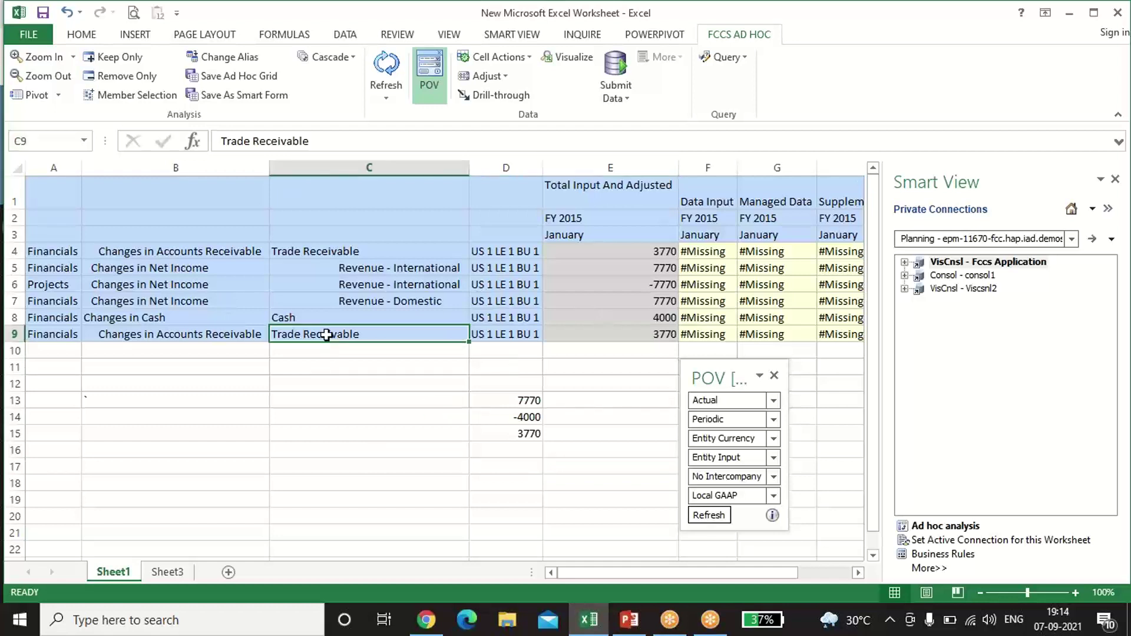
{"action": "left_click", "coordinate": [592, 330]}
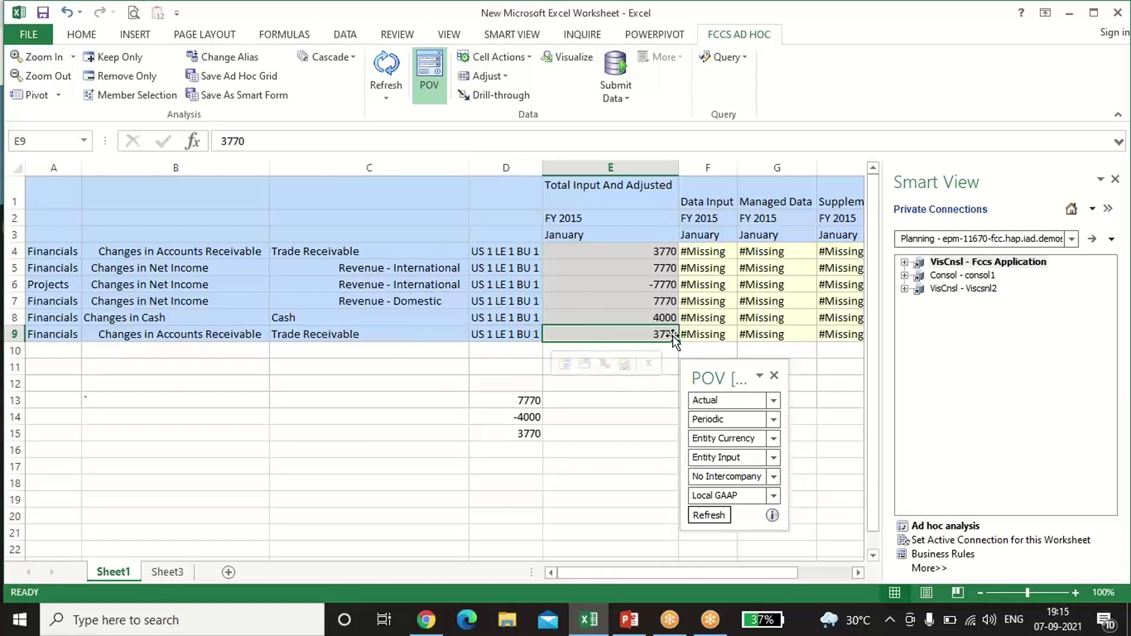
{"action": "left_click", "coordinate": [328, 321]}
{"action": "left_click", "coordinate": [616, 313]}
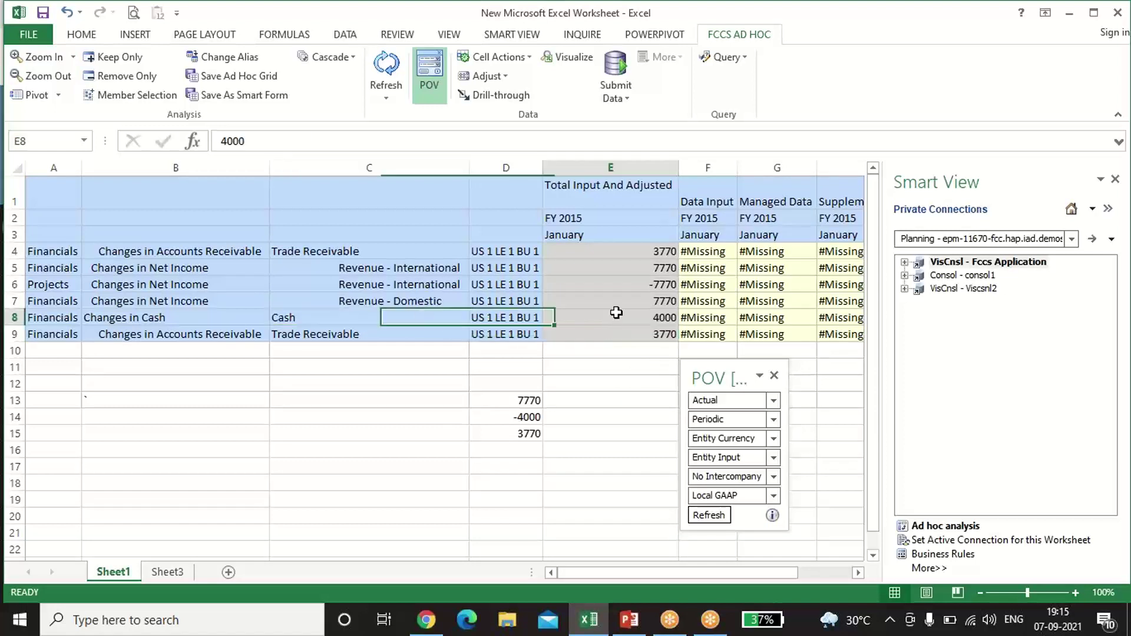
{"action": "key", "text": "Down"}
{"action": "key", "text": "Down"}
{"action": "key", "text": "Down"}
{"action": "key", "text": "Down"}
{"action": "key", "text": "Down"}
{"action": "key", "text": "Down"}
{"action": "key", "text": "Down"}
{"action": "key", "text": "Down"}
{"action": "key", "text": "Down"}
{"action": "key", "text": "Down"}
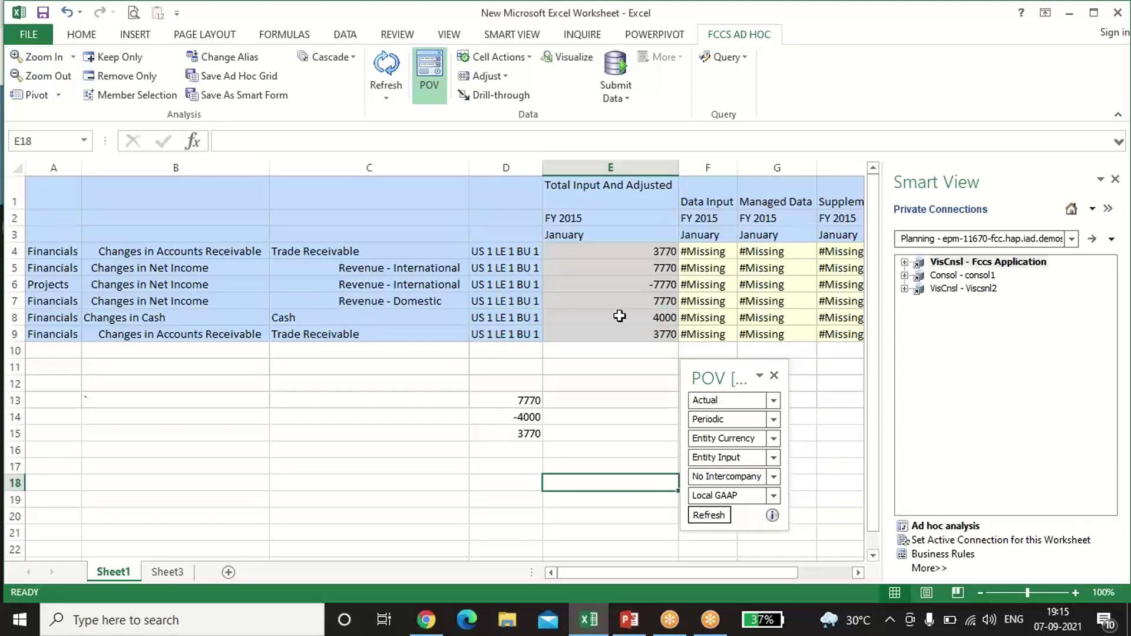
{"action": "left_click", "coordinate": [619, 317]}
Check Revenue - Domestic's amount in row 7, and view it together with the Cash amount by selecting E7:E8.
{"action": "left_click", "coordinate": [362, 303]}
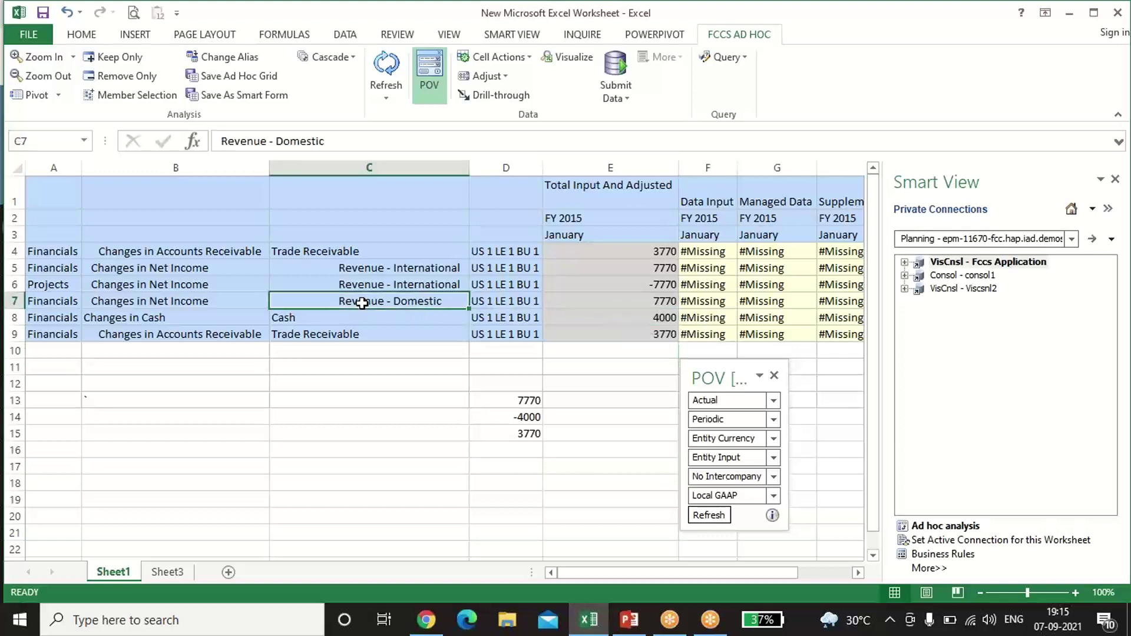
{"action": "left_click", "coordinate": [631, 302]}
{"action": "key", "text": "Down"}
{"action": "key", "text": "Down"}
{"action": "key", "text": "Down"}
{"action": "key", "text": "Down"}
{"action": "key", "text": "Down"}
{"action": "key", "text": "Down"}
{"action": "key", "text": "Down"}
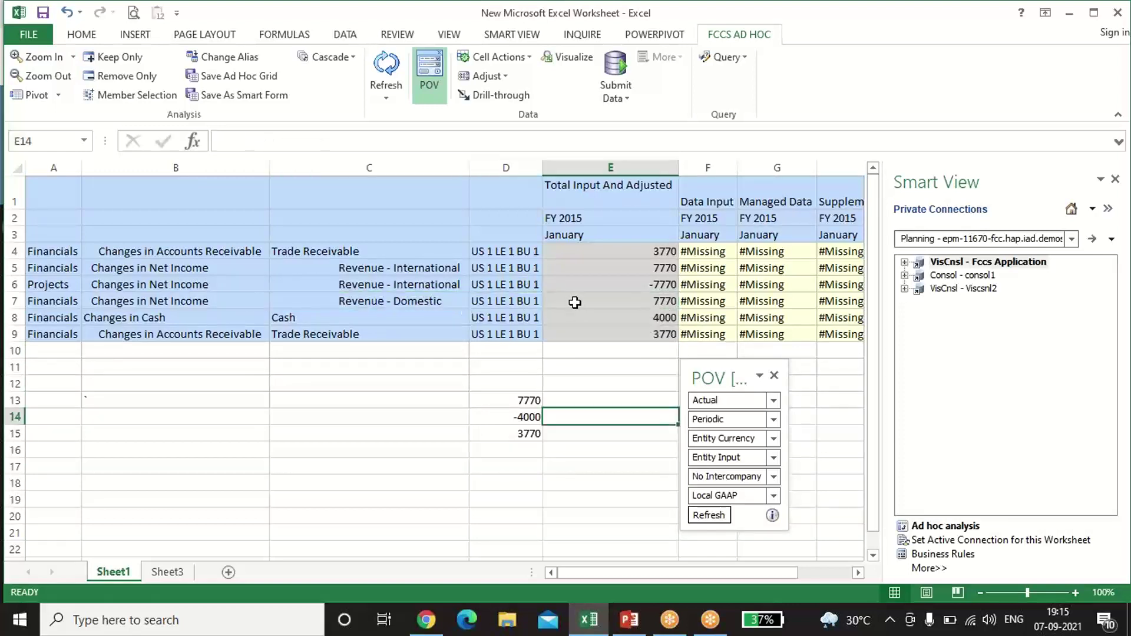
{"action": "left_click_drag", "start_coordinate": [576, 301], "coordinate": [583, 335]}
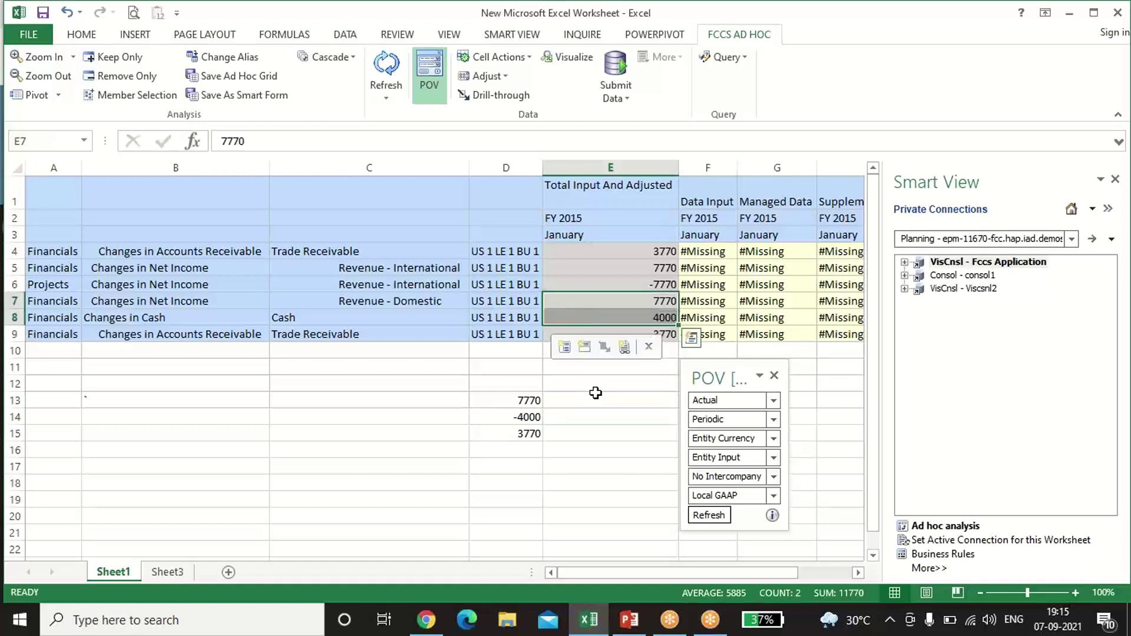
{"action": "left_click", "coordinate": [595, 394]}
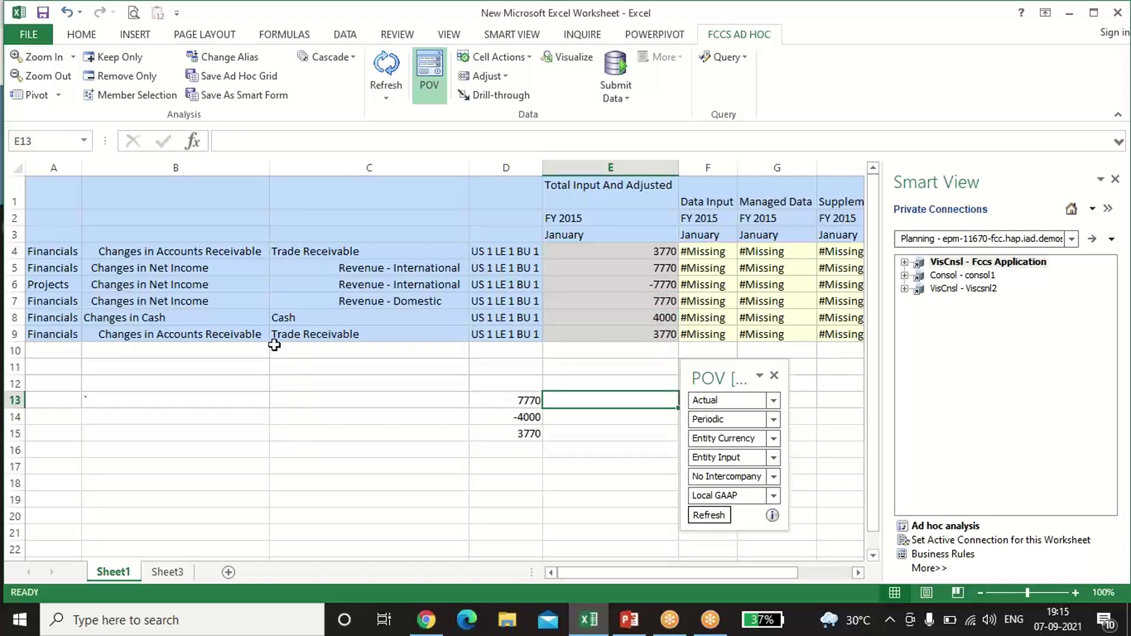